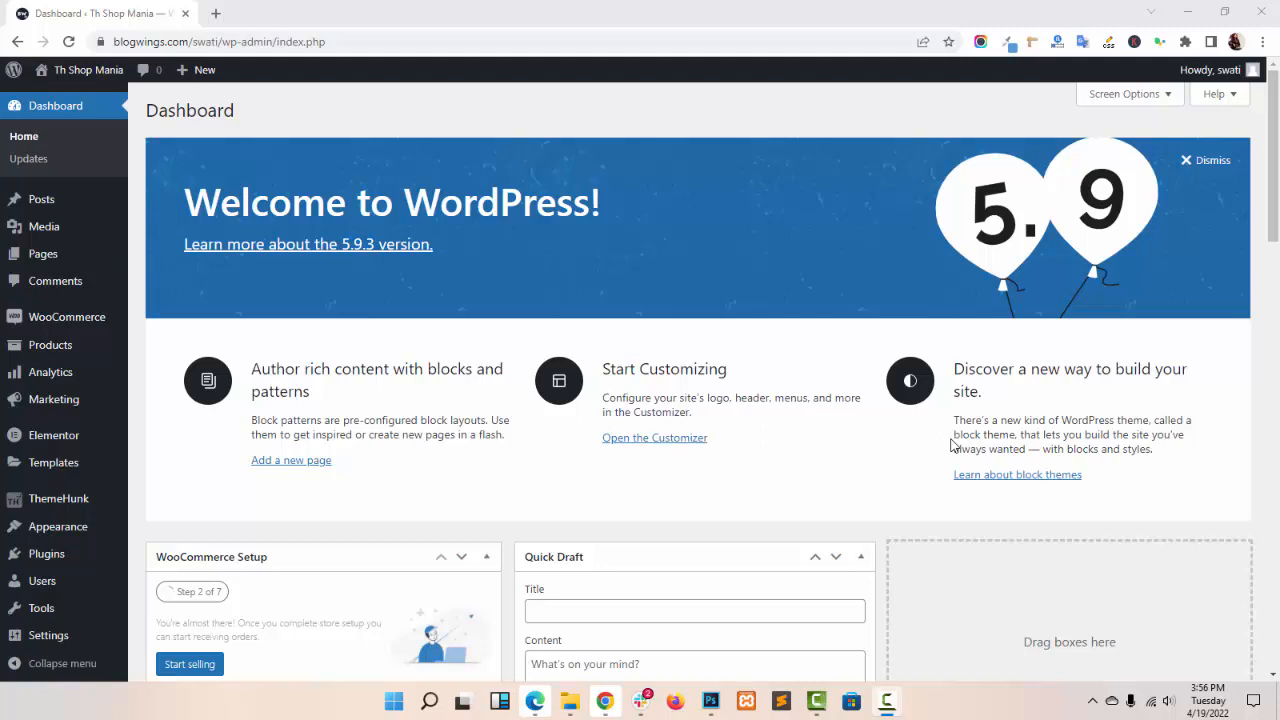
- Create a new page and title it "Service Block"
{"action": "left_click", "coordinate": [72, 262]}
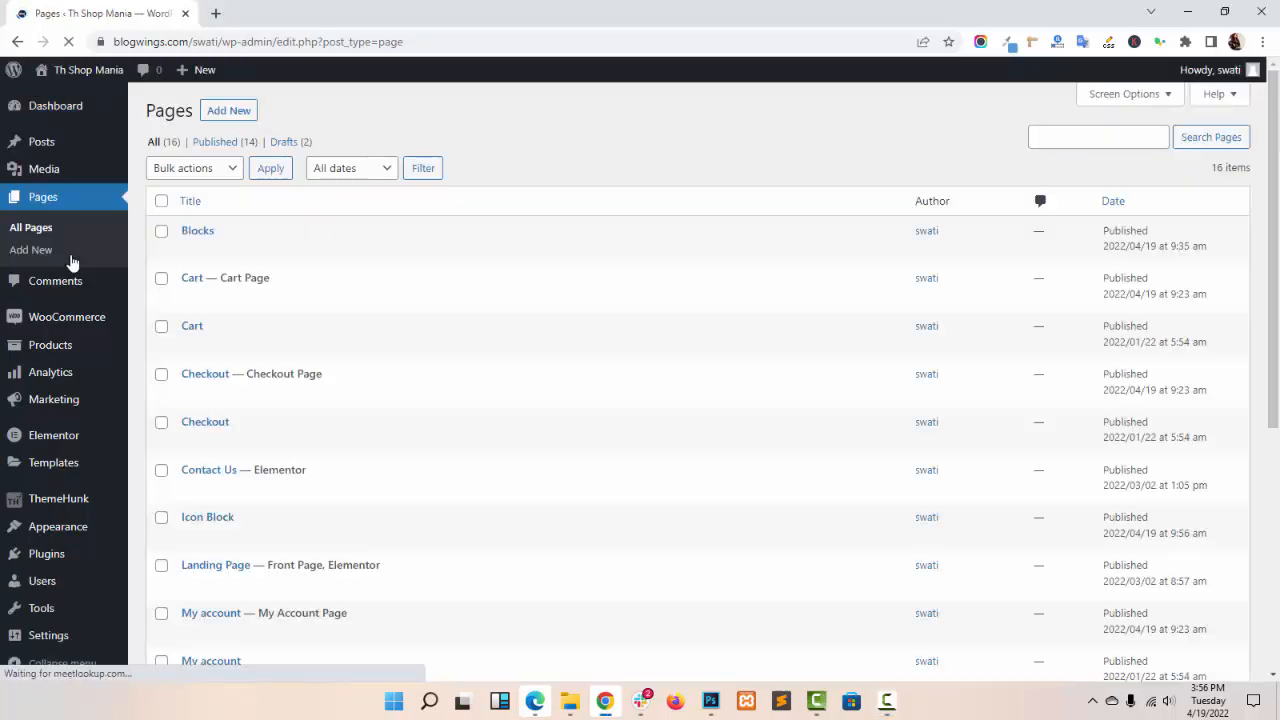
{"action": "left_click", "coordinate": [230, 111]}
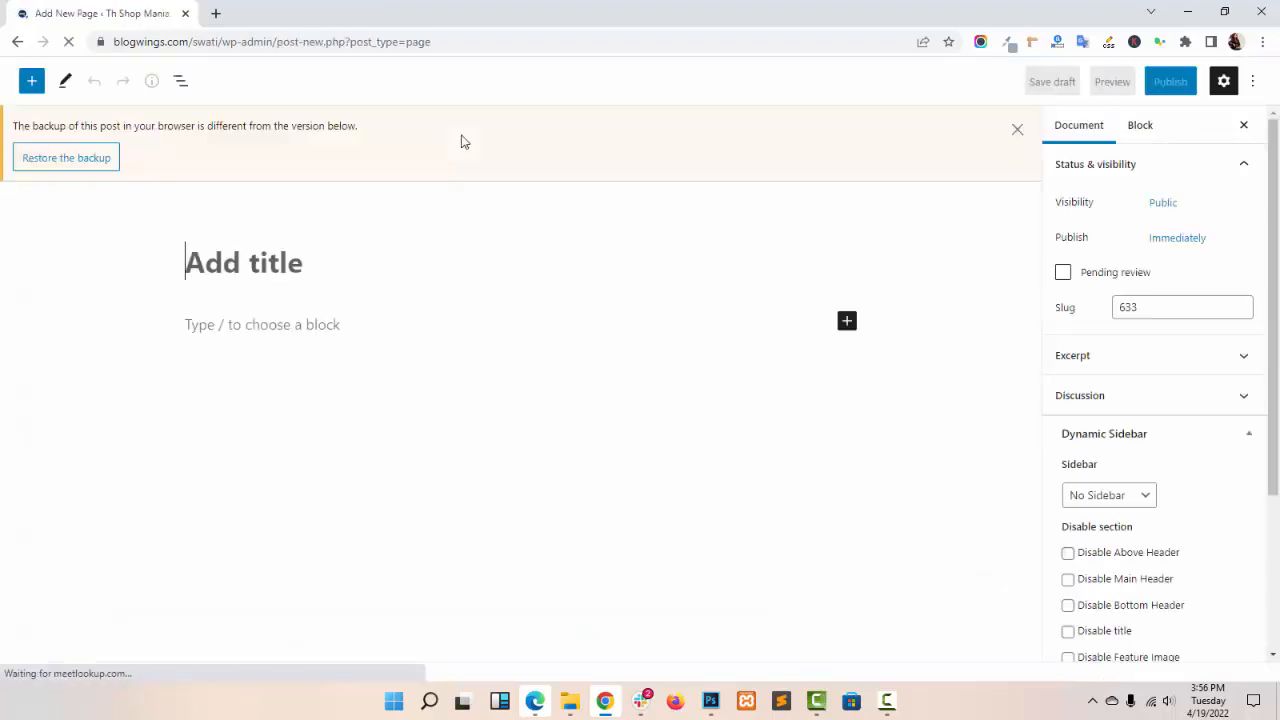
{"action": "left_click", "coordinate": [1017, 129]}
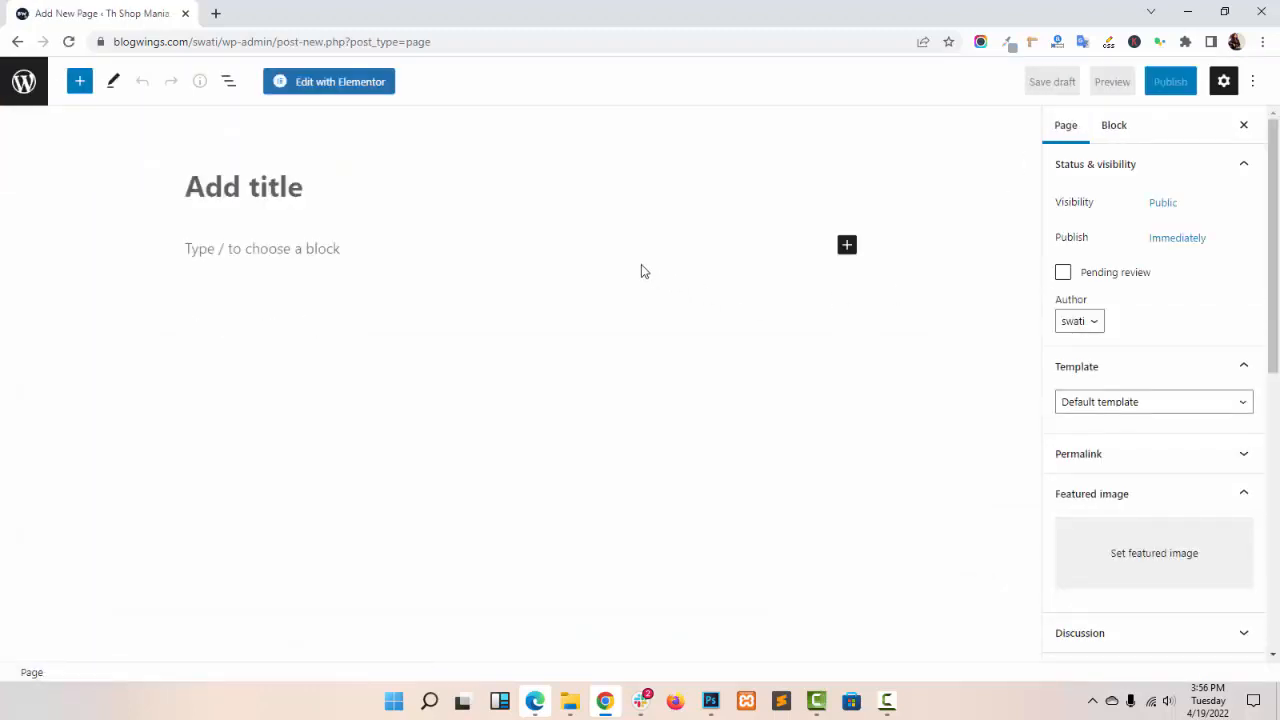
{"action": "left_click", "coordinate": [250, 180]}
{"action": "type", "text": "Service"}
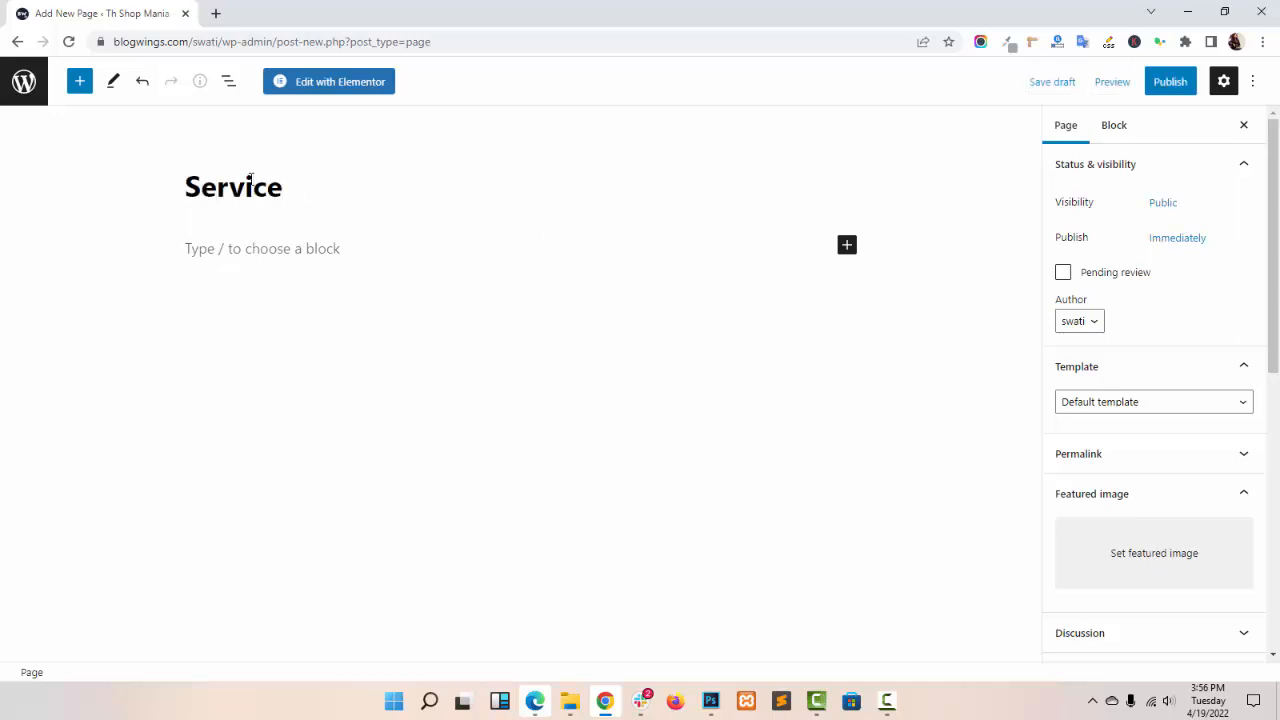
{"action": "type", "text": " Block"}
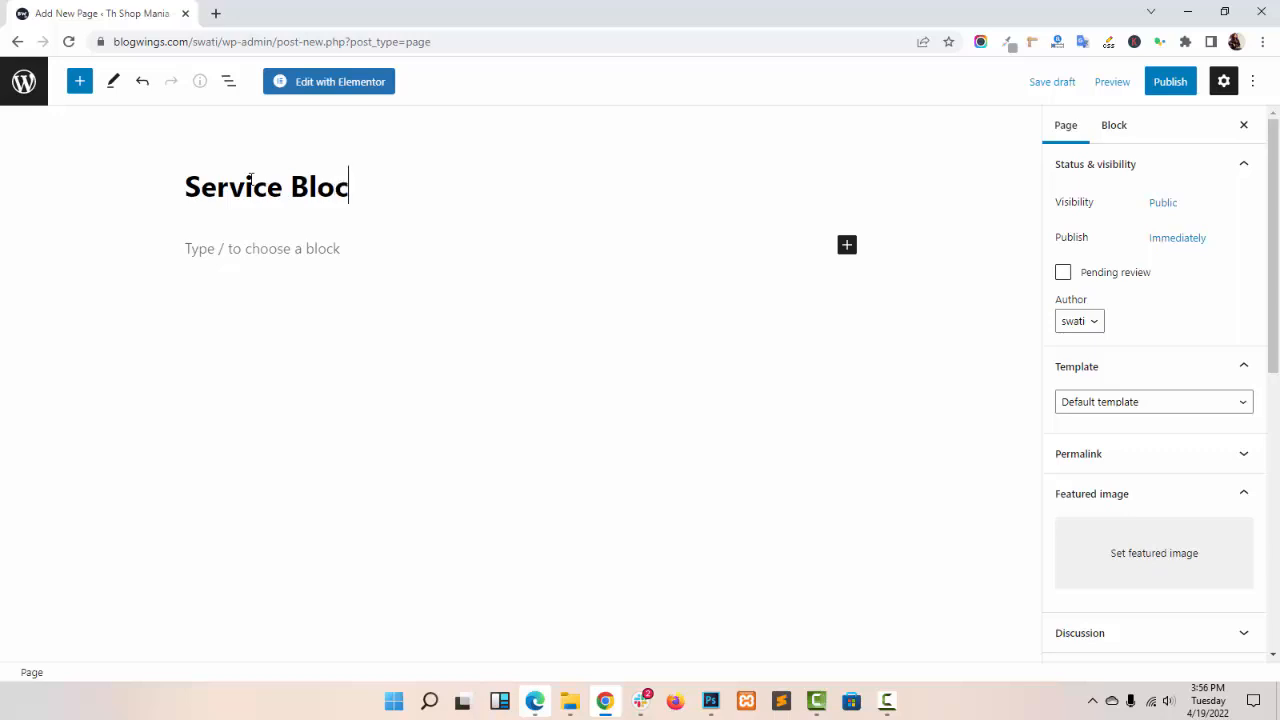
- Search the block library for "Service", insert the Service Section block into the page and select it
{"action": "left_click", "coordinate": [80, 82]}
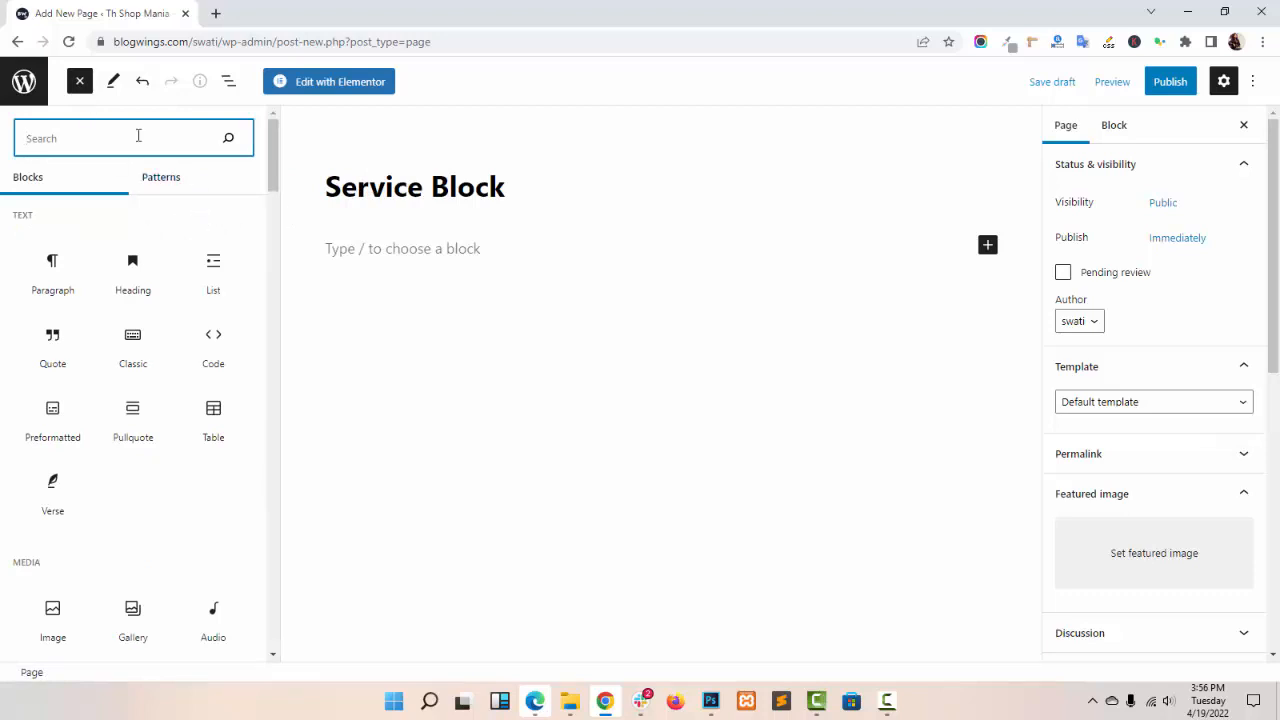
{"action": "type", "text": "Service"}
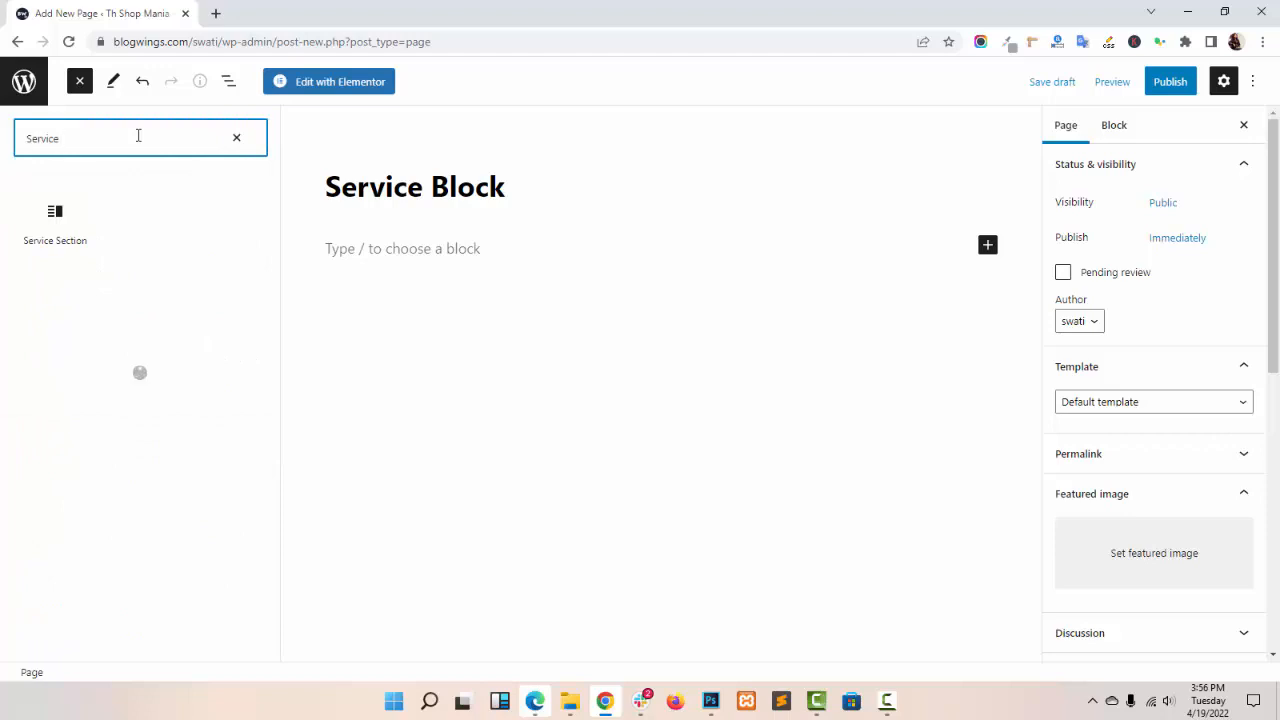
{"action": "mouse_move", "coordinate": [56, 213]}
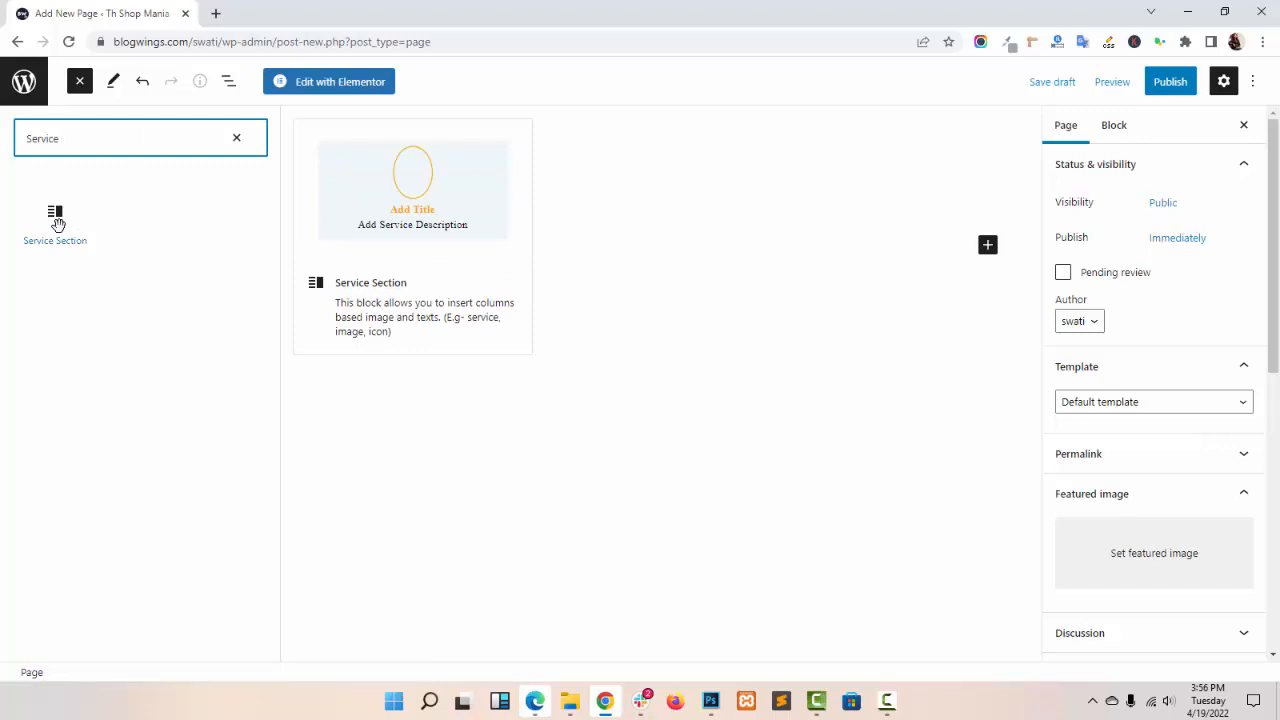
{"action": "left_click", "coordinate": [57, 222]}
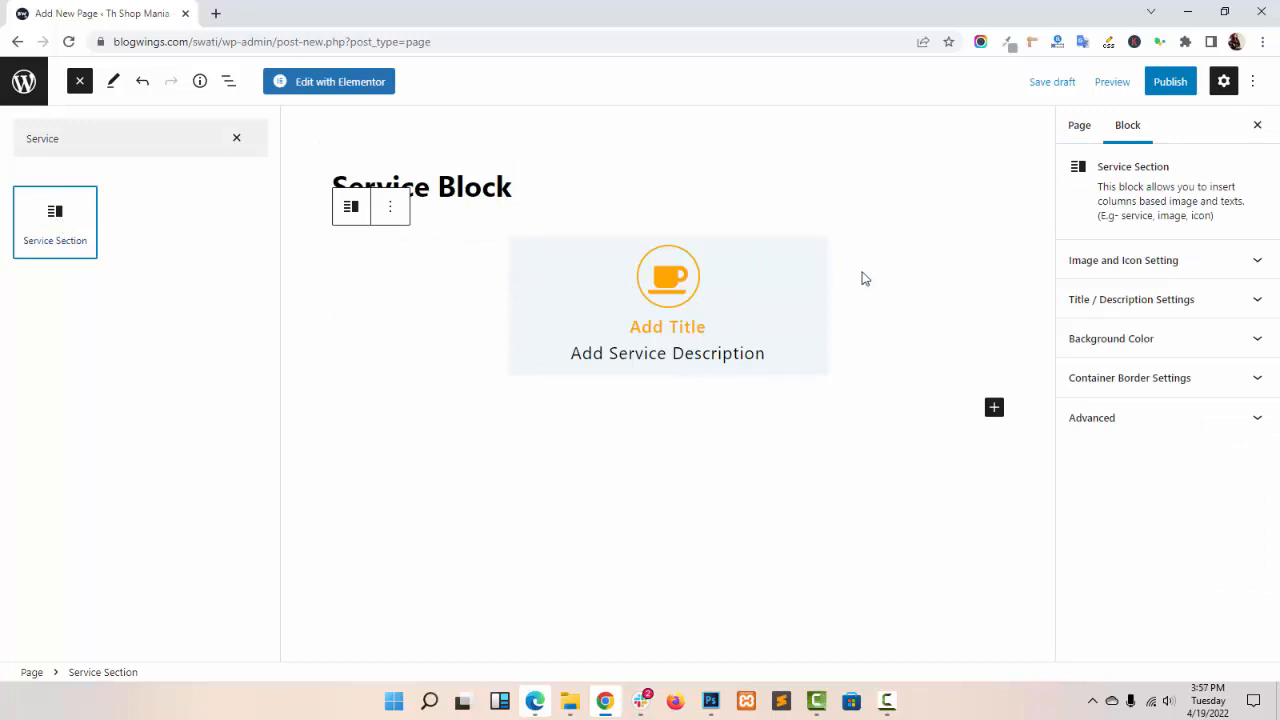
{"action": "left_click", "coordinate": [631, 296]}
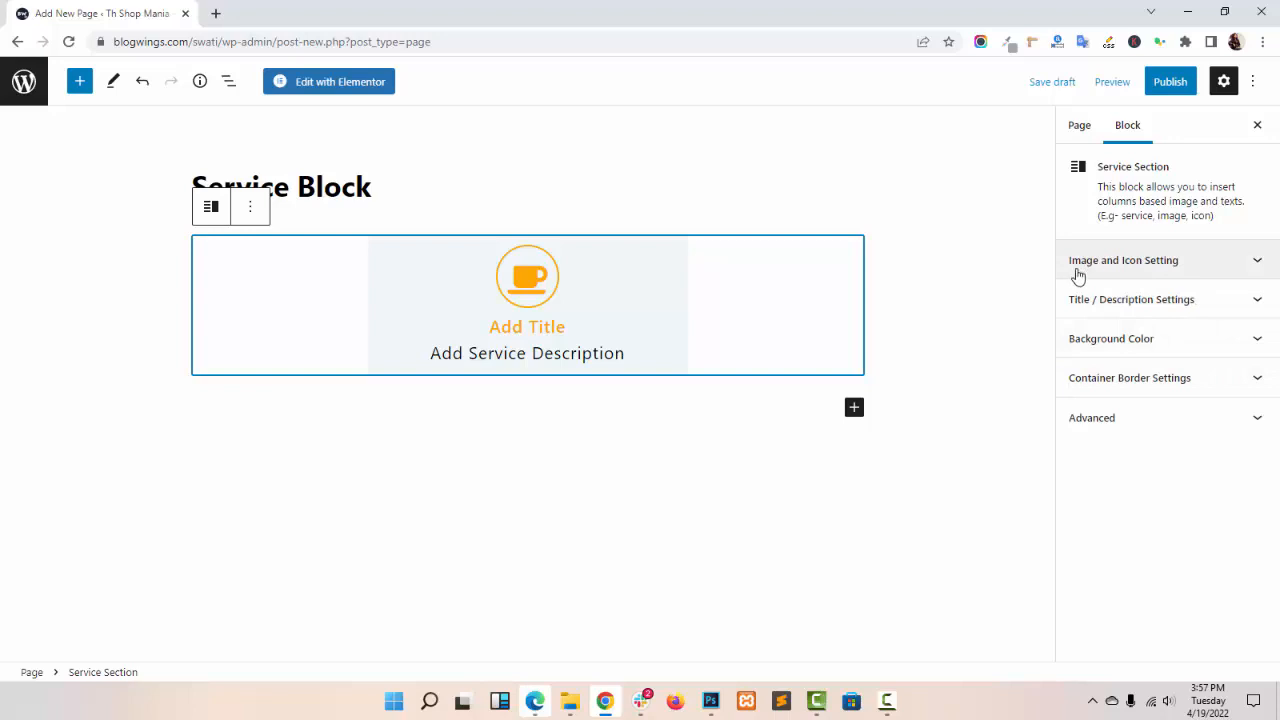
- Replace the service block's cup icon with the ambulance icon
{"action": "left_click", "coordinate": [1157, 262]}
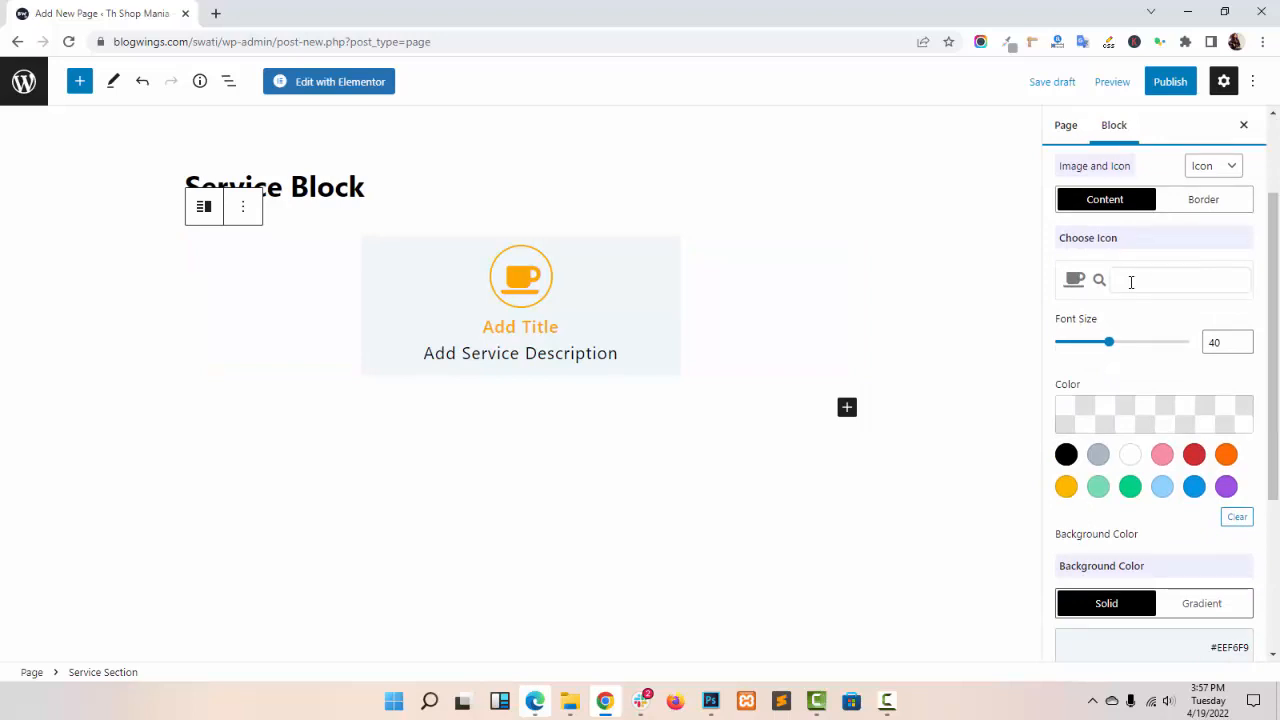
{"action": "left_click", "coordinate": [1134, 282]}
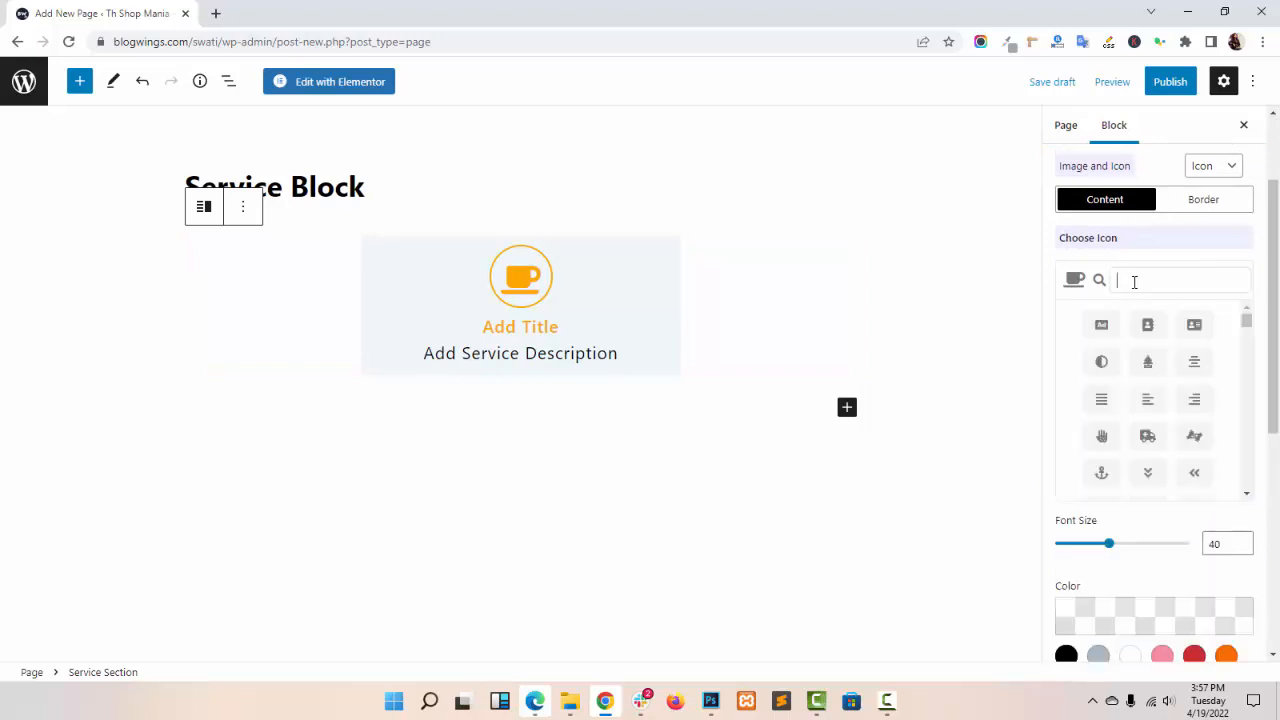
{"action": "left_click", "coordinate": [1146, 440]}
{"action": "left_click", "coordinate": [1148, 252]}
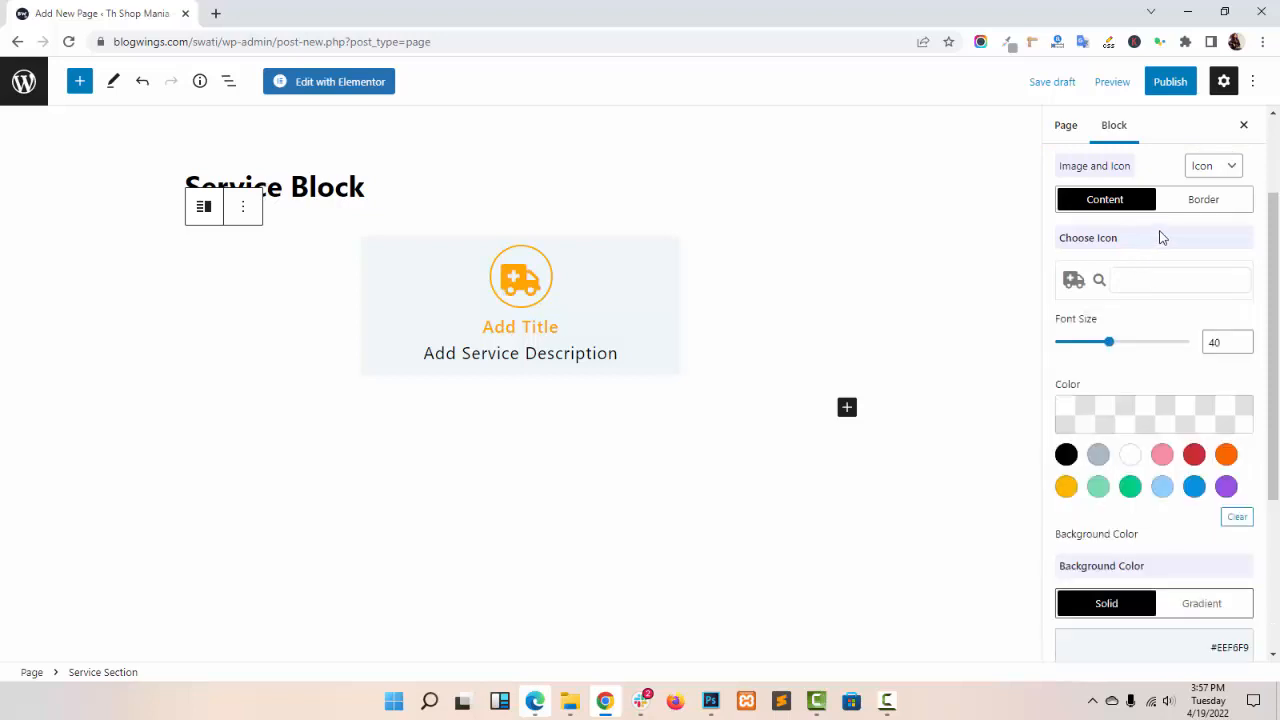
- Try Image as the service block's media type, and return it to Icon
{"action": "left_click", "coordinate": [1206, 174]}
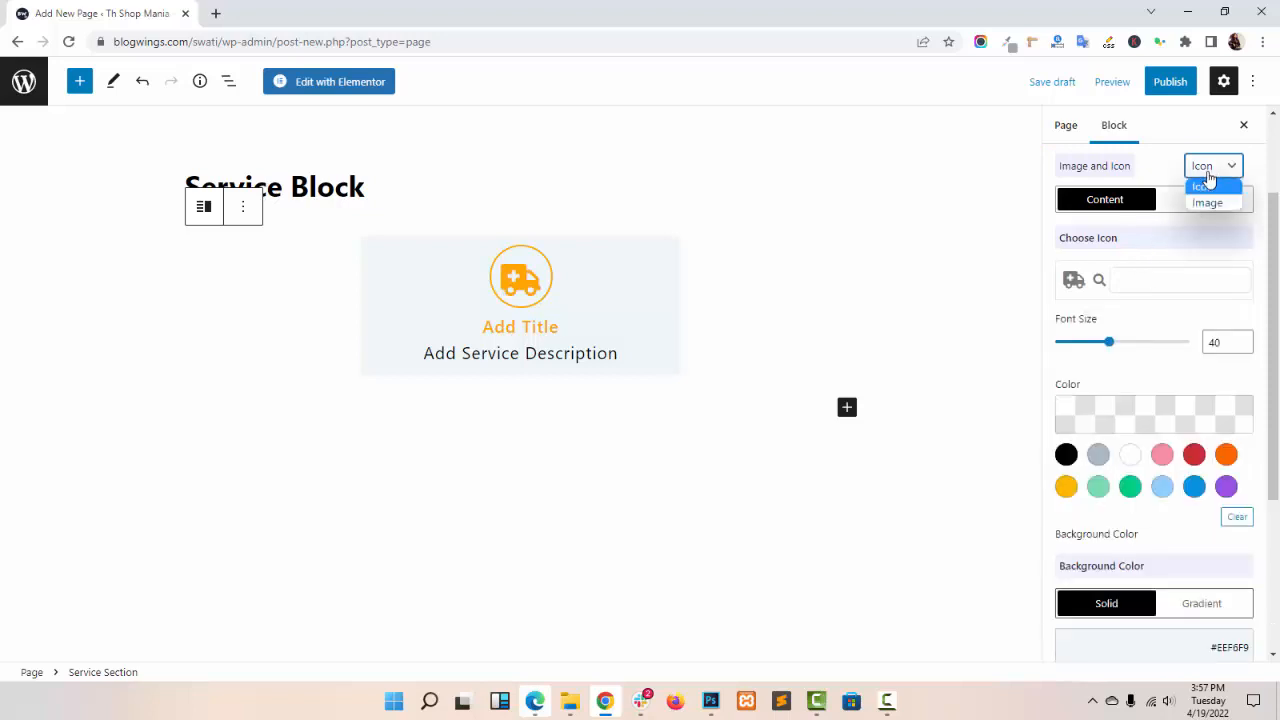
{"action": "left_click", "coordinate": [1209, 203]}
{"action": "mouse_move", "coordinate": [1160, 370]}
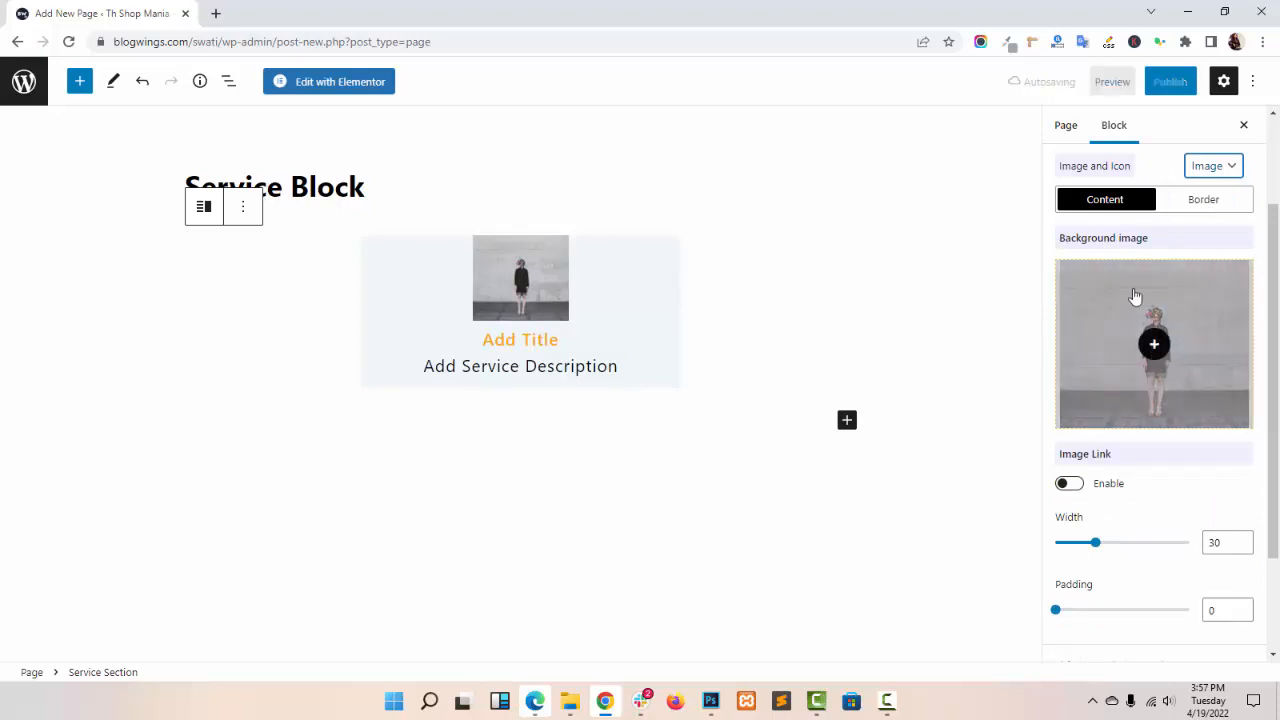
{"action": "left_click", "coordinate": [1190, 170]}
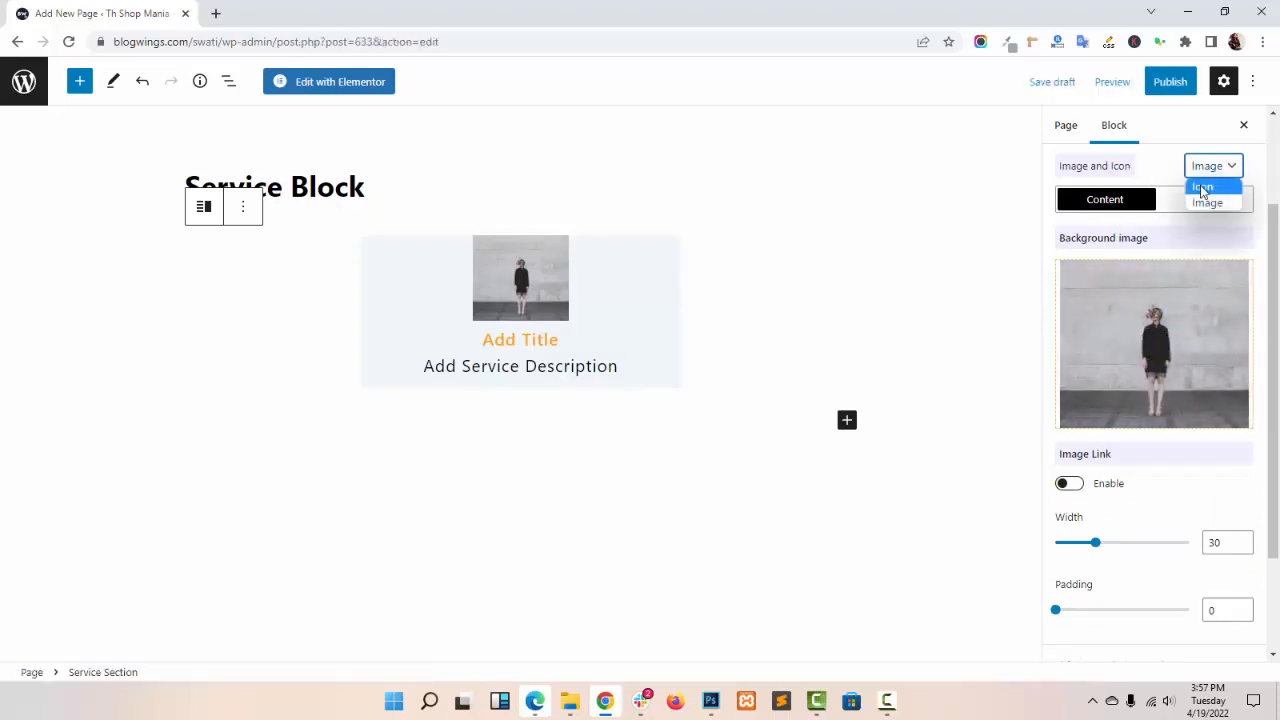
{"action": "left_click", "coordinate": [1201, 187]}
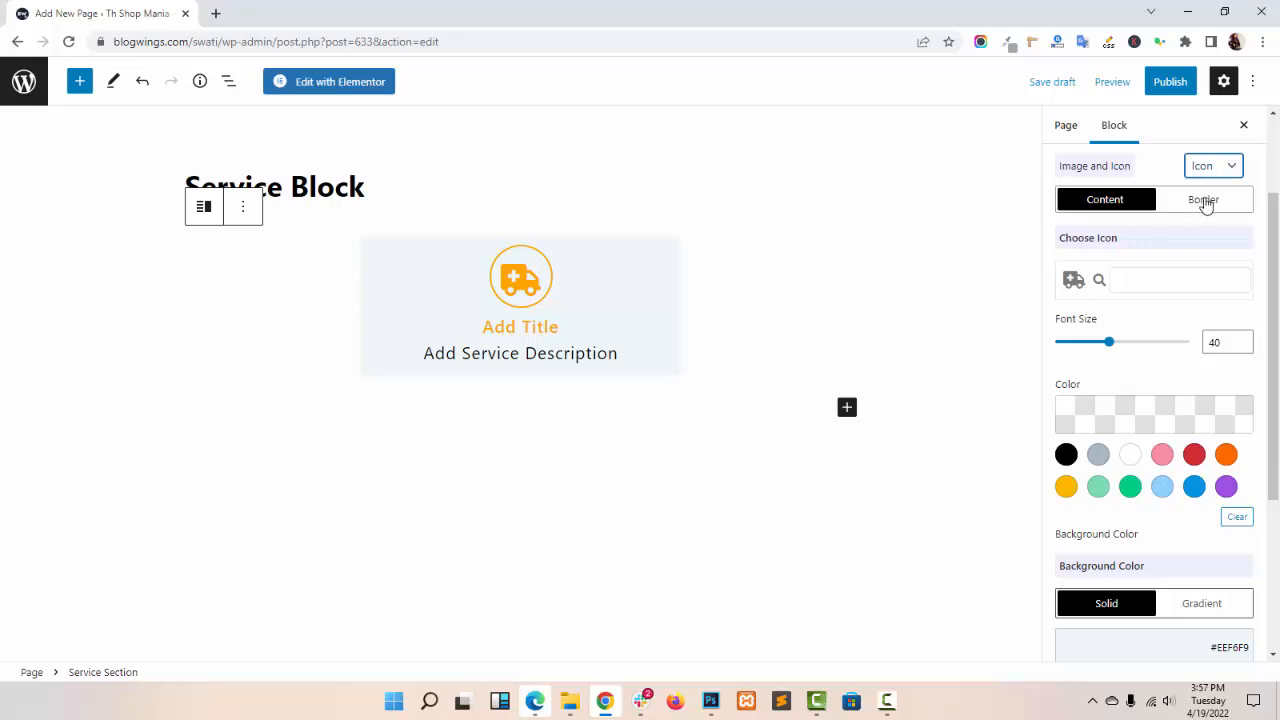
- Set the service icon's font size to 38 and, with its border enabled, the icon space to 65
{"action": "mouse_move", "coordinate": [1109, 347]}
{"action": "left_mouse_down"}
{"action": "mouse_move", "coordinate": [1086, 345]}
{"action": "mouse_move", "coordinate": [1123, 345]}
{"action": "mouse_move", "coordinate": [1107, 345]}
{"action": "left_mouse_up"}
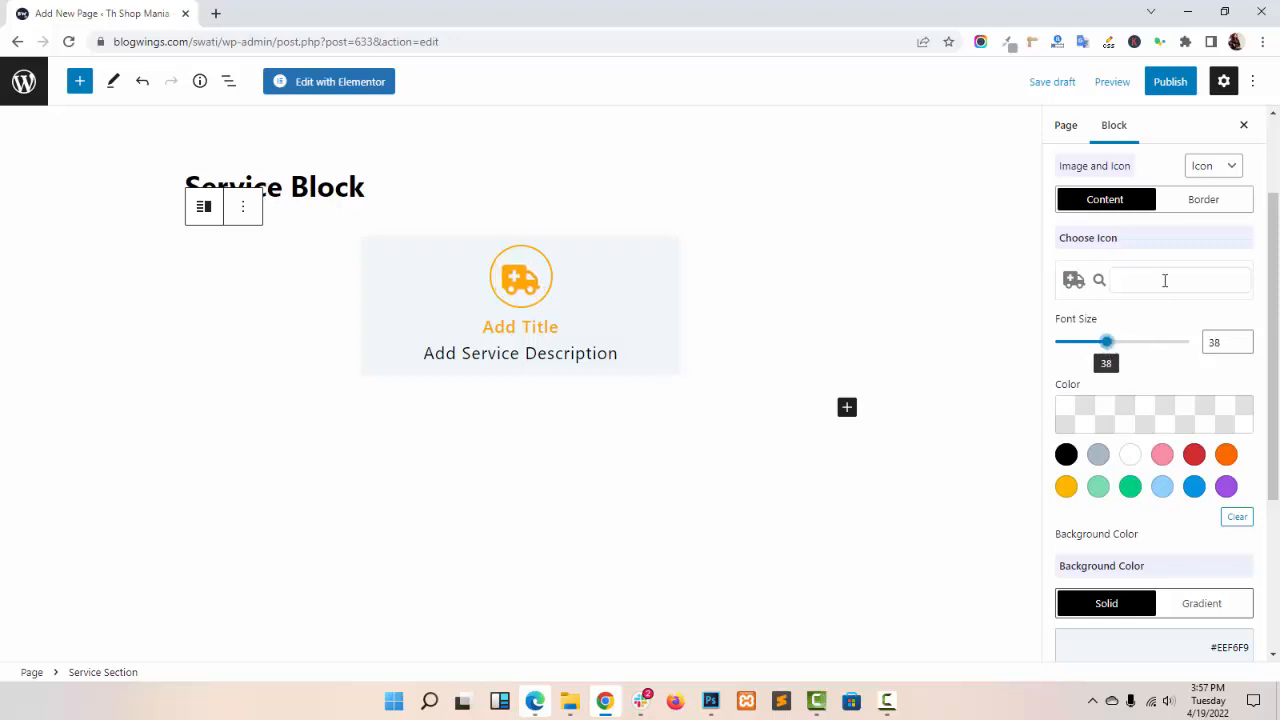
{"action": "left_click", "coordinate": [1208, 201]}
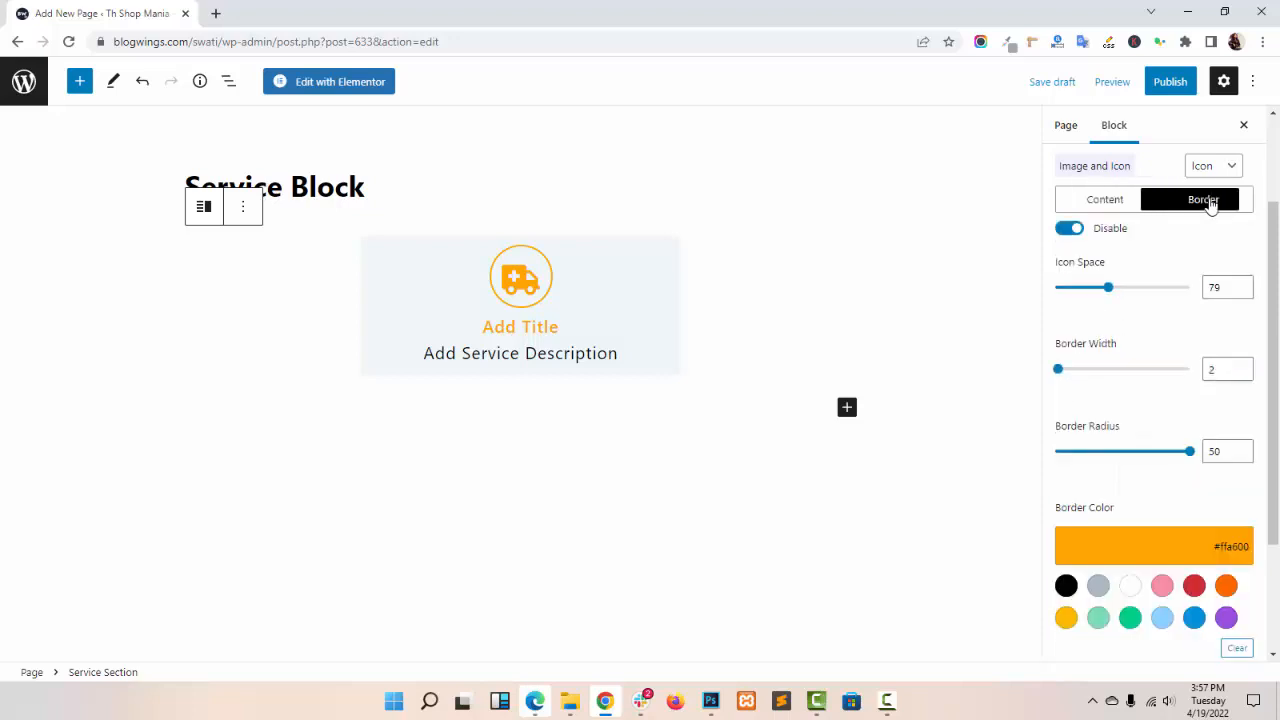
{"action": "left_click", "coordinate": [1069, 236]}
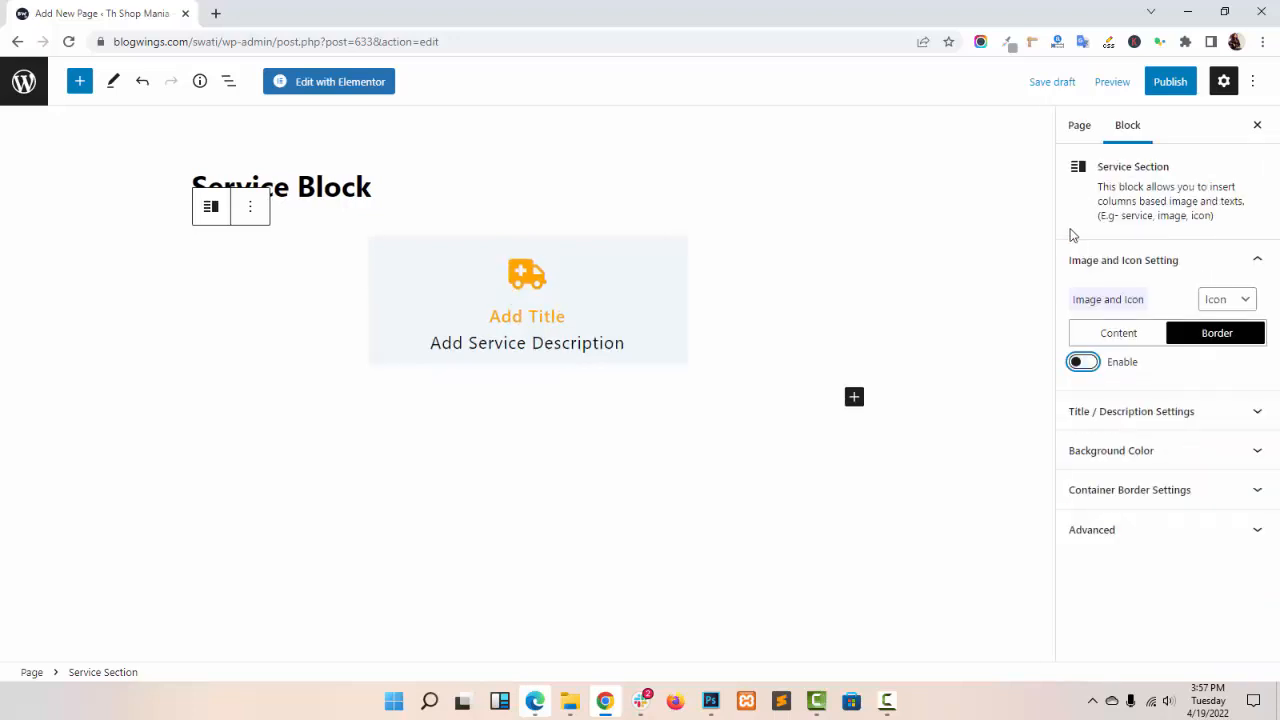
{"action": "left_click", "coordinate": [1088, 364]}
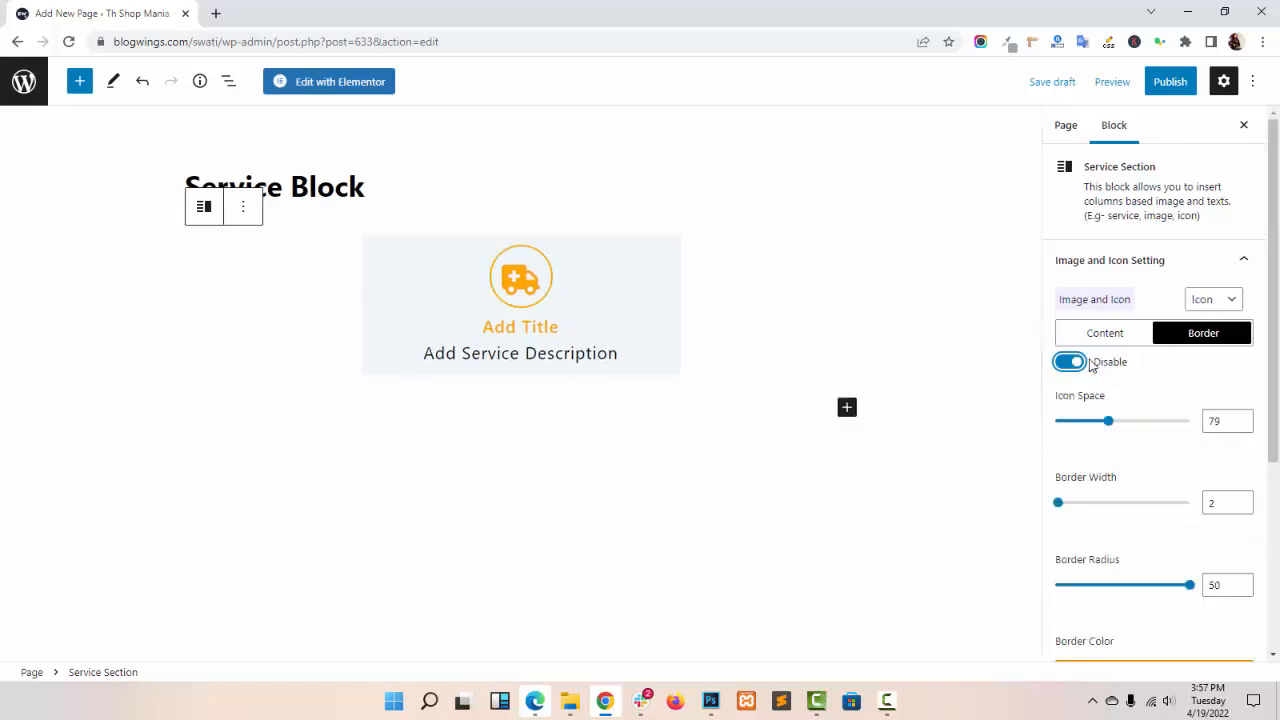
{"action": "scroll", "coordinate": [1163, 377], "scroll_direction": "down", "scroll_amount": 2}
{"action": "mouse_move", "coordinate": [1105, 345]}
{"action": "left_mouse_down"}
{"action": "mouse_move", "coordinate": [1089, 346]}
{"action": "mouse_move", "coordinate": [1099, 343]}
{"action": "left_mouse_up"}
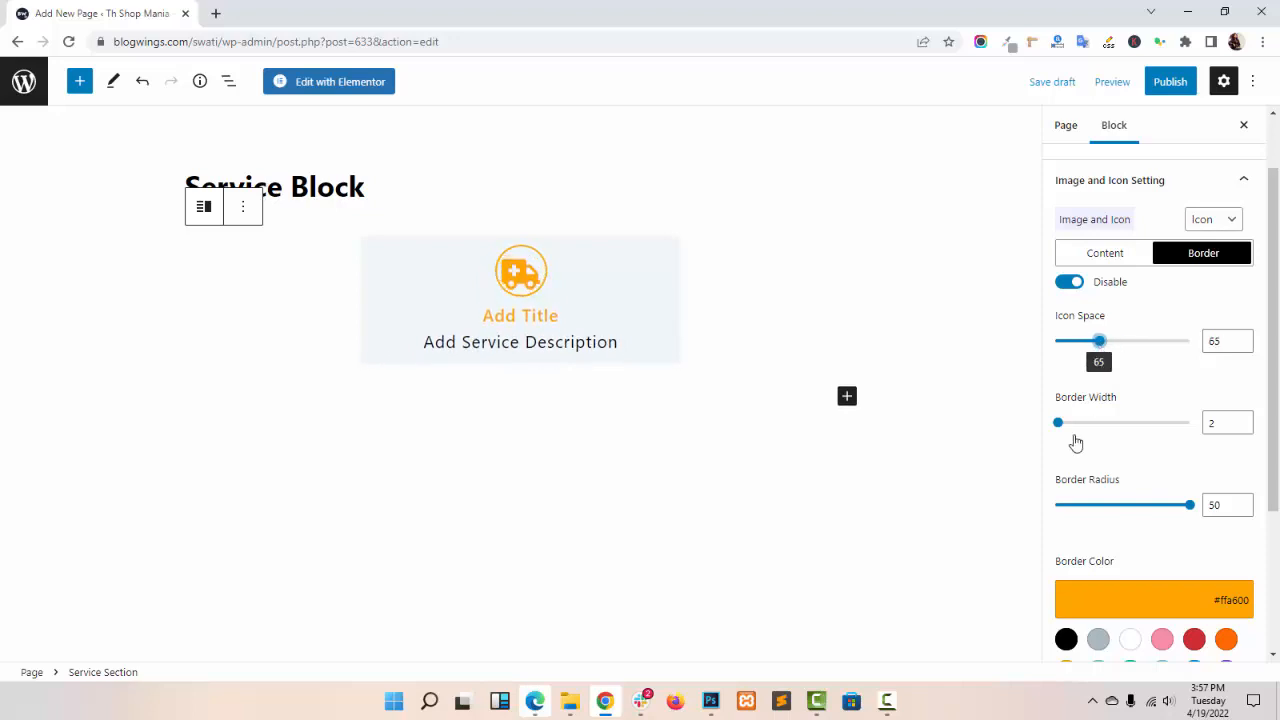
- Style the icon border with a width of 1, a radius of 34 and black color
{"action": "left_click_drag", "start_coordinate": [1064, 424], "coordinate": [1058, 422]}
{"action": "scroll", "coordinate": [1137, 434], "scroll_direction": "down", "scroll_amount": 2}
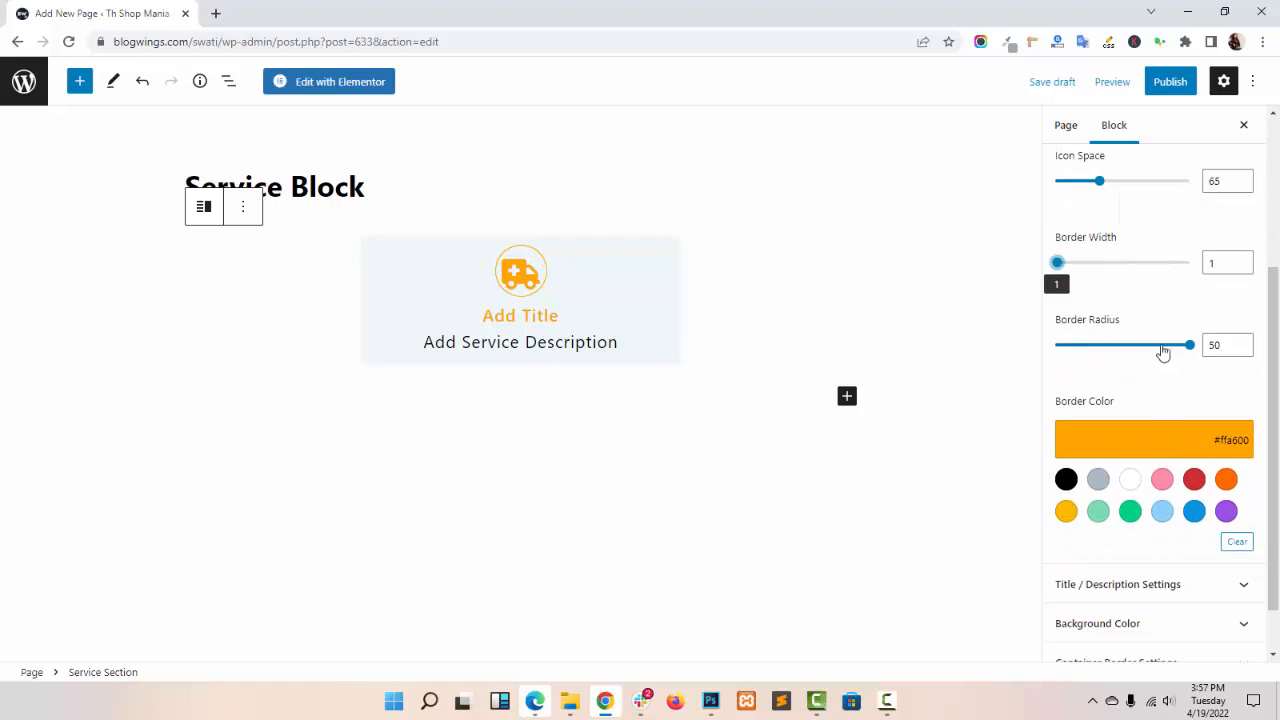
{"action": "left_click", "coordinate": [1163, 348]}
{"action": "mouse_move", "coordinate": [1162, 347]}
{"action": "left_mouse_down"}
{"action": "mouse_move", "coordinate": [1127, 346]}
{"action": "mouse_move", "coordinate": [1147, 346]}
{"action": "left_mouse_up"}
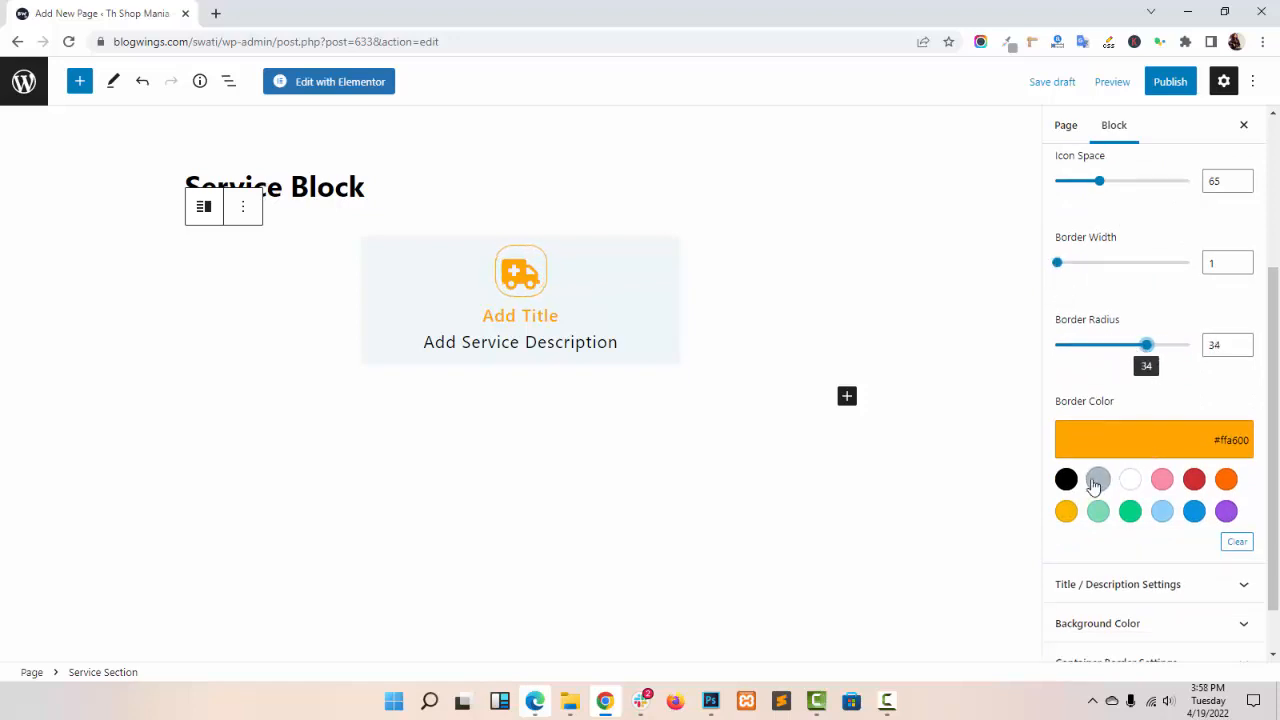
{"action": "left_click", "coordinate": [1129, 514]}
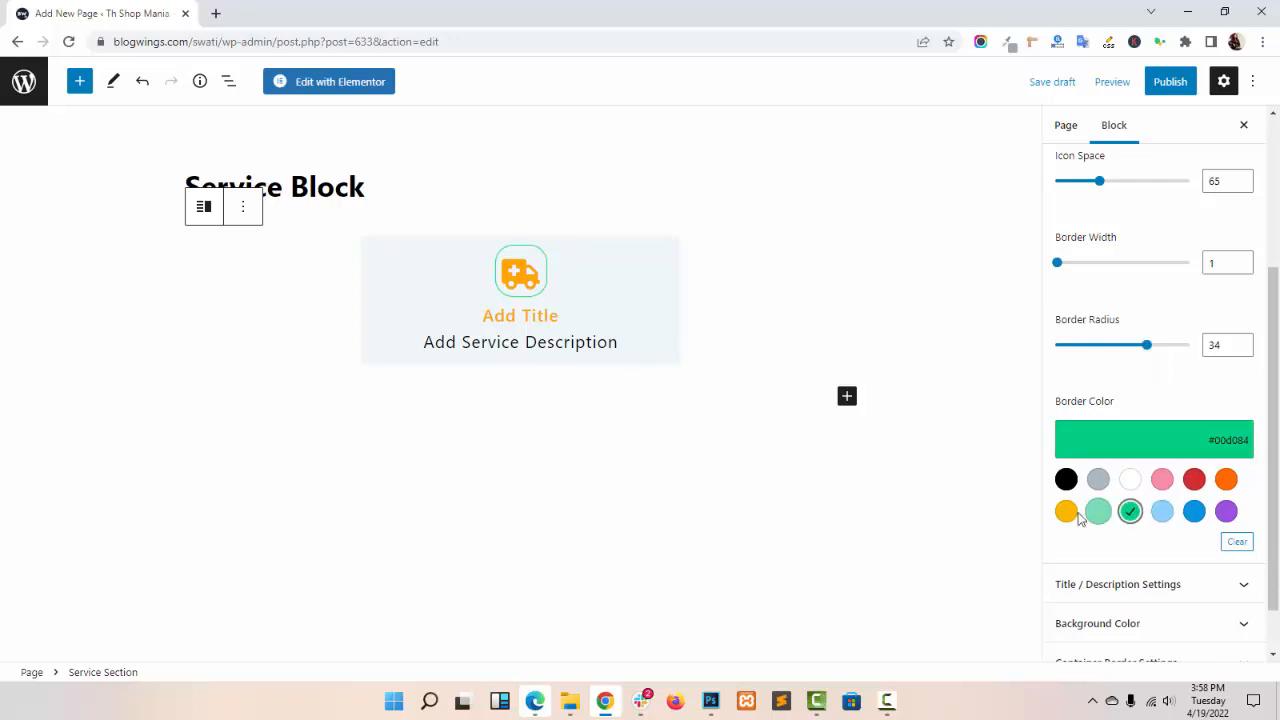
{"action": "left_click", "coordinate": [1066, 480]}
- Try several preset colors on the ambulance icon and settle on purple
{"action": "scroll", "coordinate": [1206, 409], "scroll_direction": "up", "scroll_amount": 3}
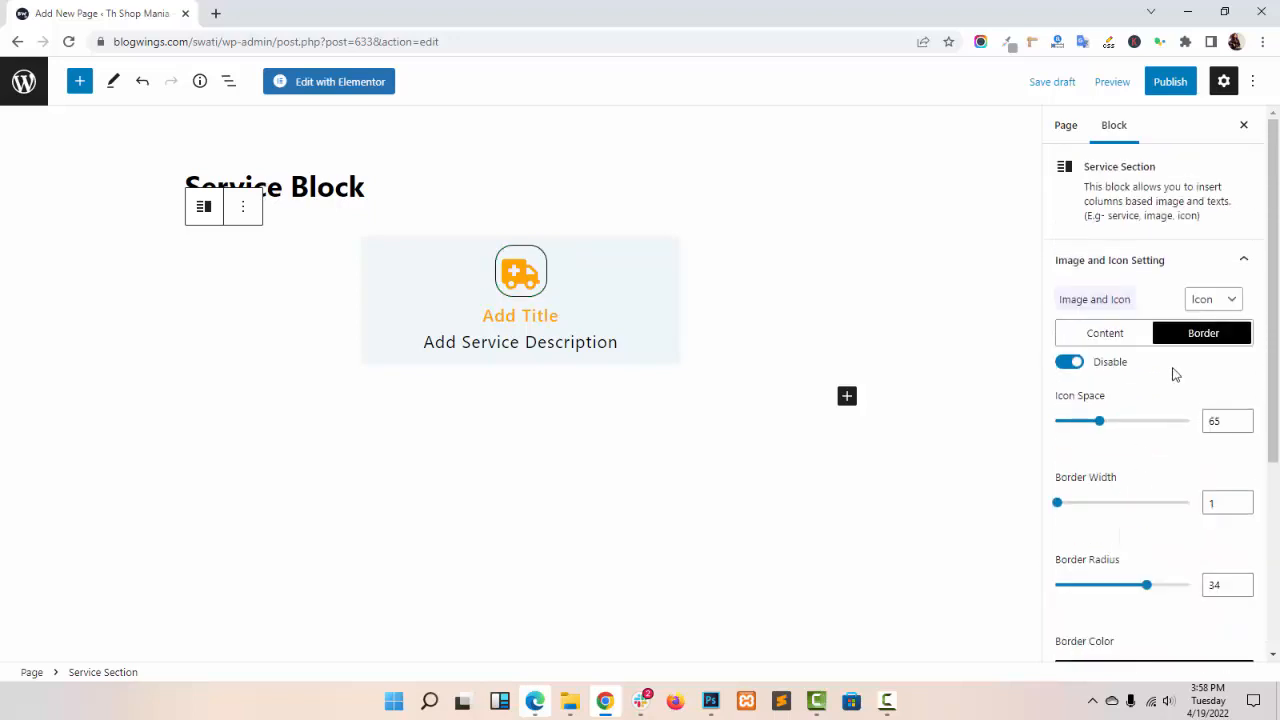
{"action": "left_click", "coordinate": [1124, 344]}
{"action": "scroll", "coordinate": [1133, 361], "scroll_direction": "down", "scroll_amount": 3}
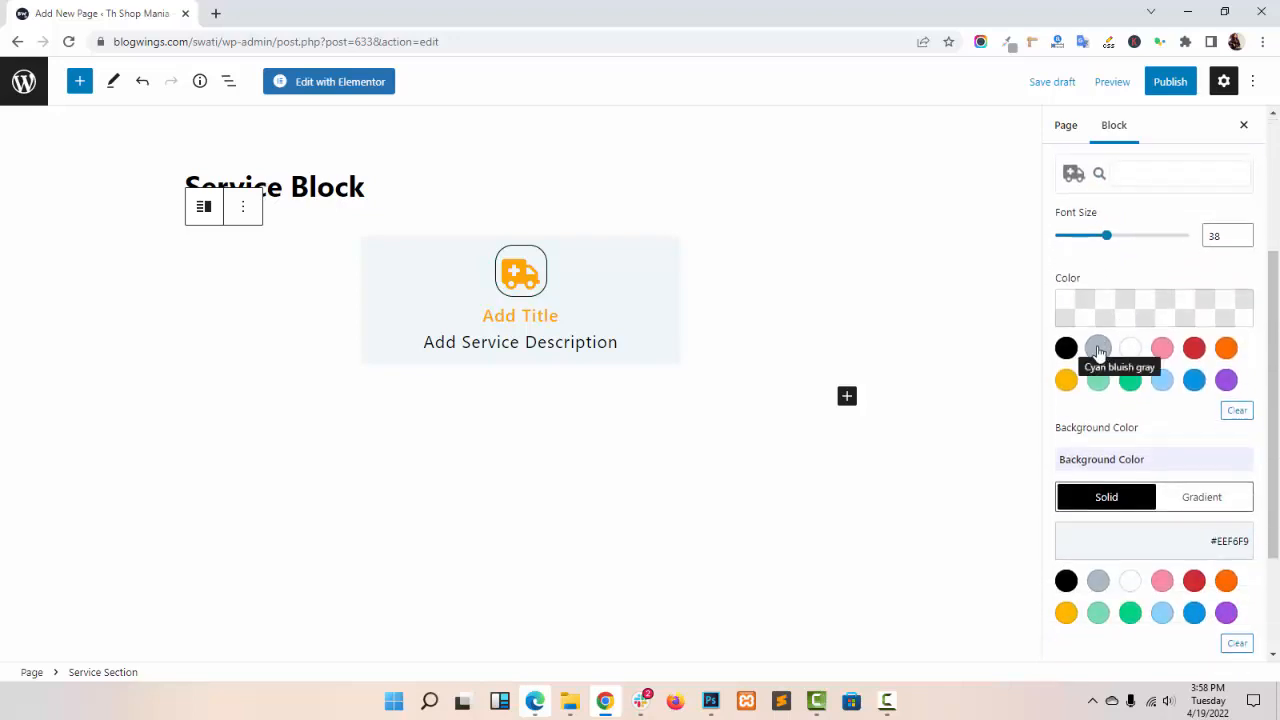
{"action": "left_click", "coordinate": [1098, 350]}
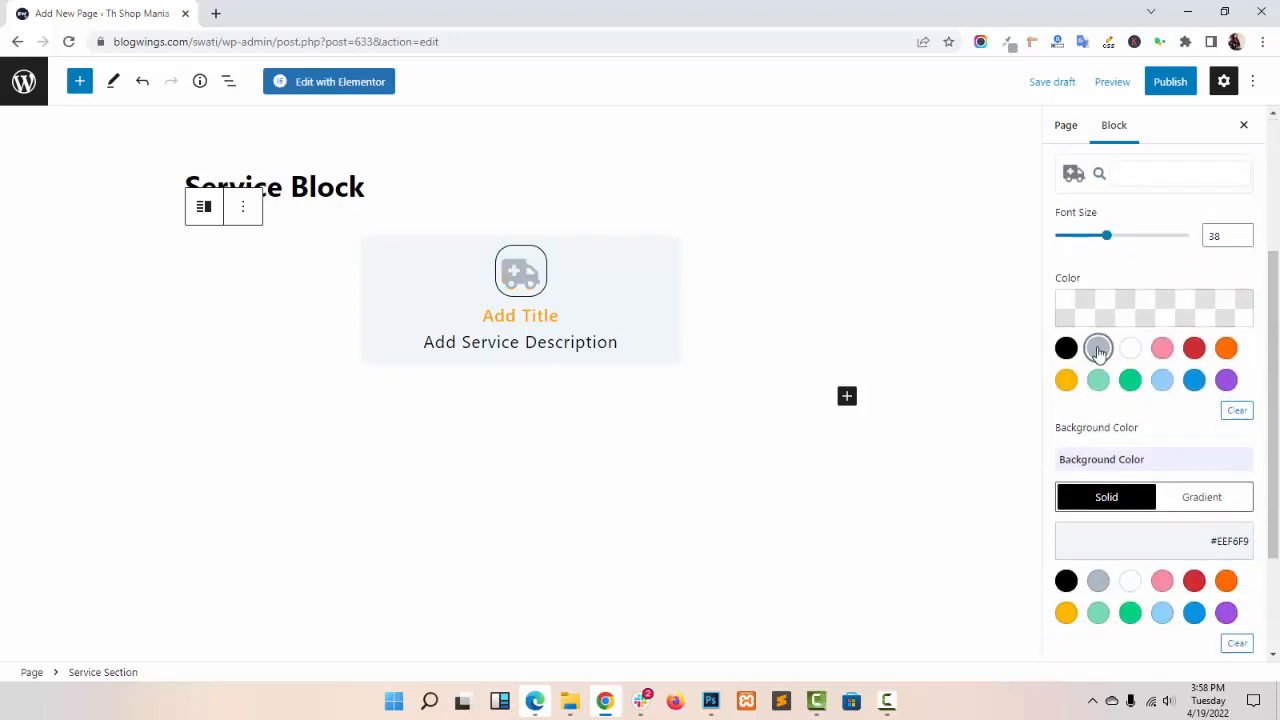
{"action": "left_click", "coordinate": [1163, 383]}
{"action": "left_click", "coordinate": [1194, 382]}
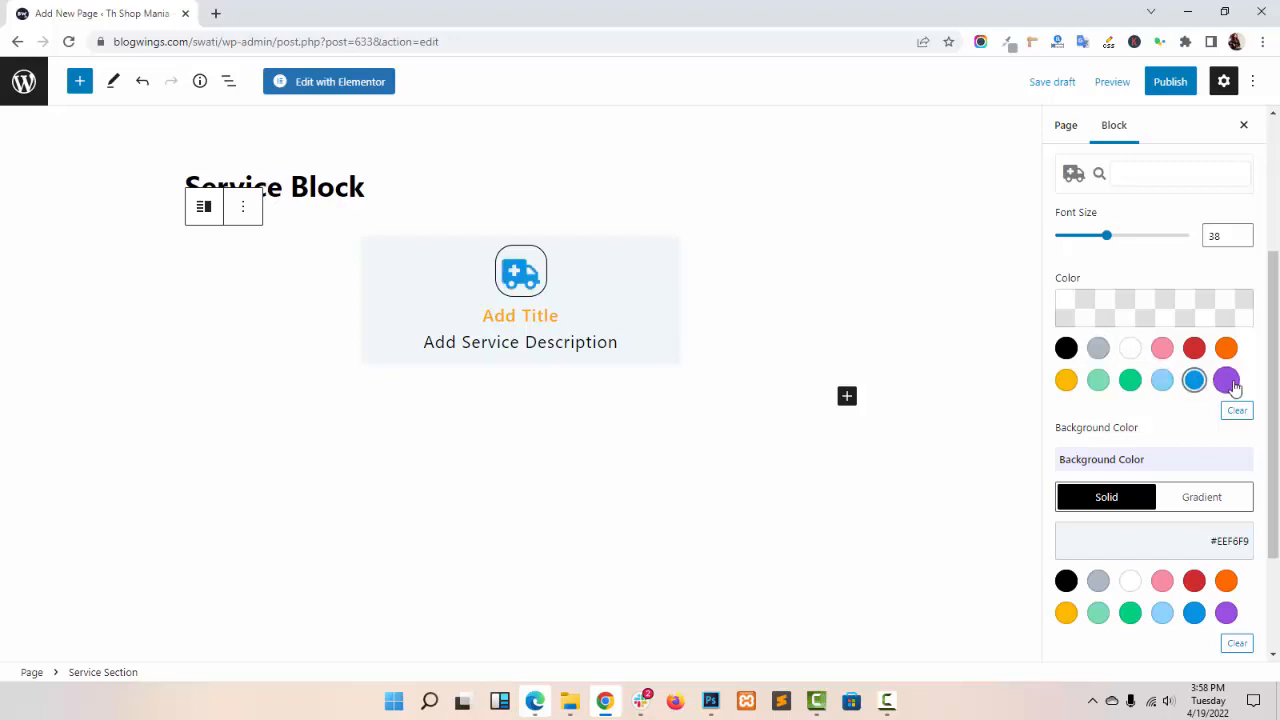
{"action": "left_click", "coordinate": [1226, 382]}
- Try gray and black as the icon's solid background color, and set it to white
{"action": "scroll", "coordinate": [1137, 390], "scroll_direction": "down", "scroll_amount": 3}
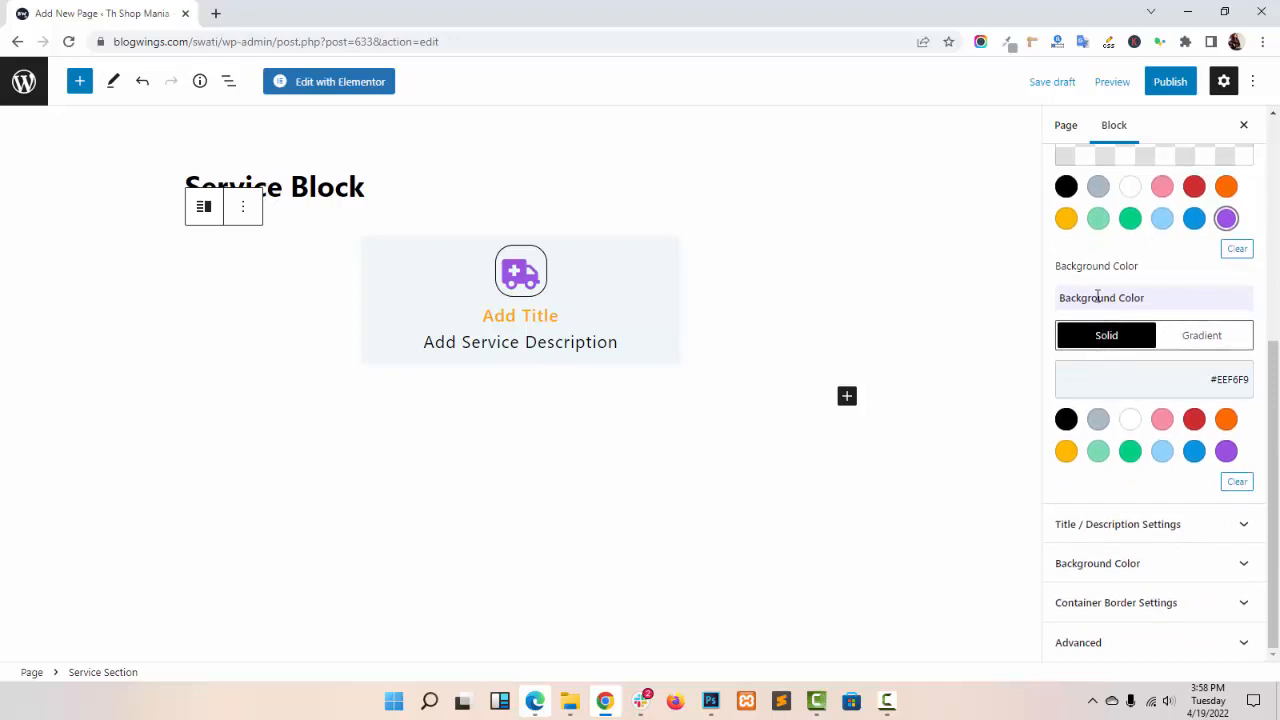
{"action": "left_click", "coordinate": [1098, 419]}
{"action": "left_click", "coordinate": [1067, 424]}
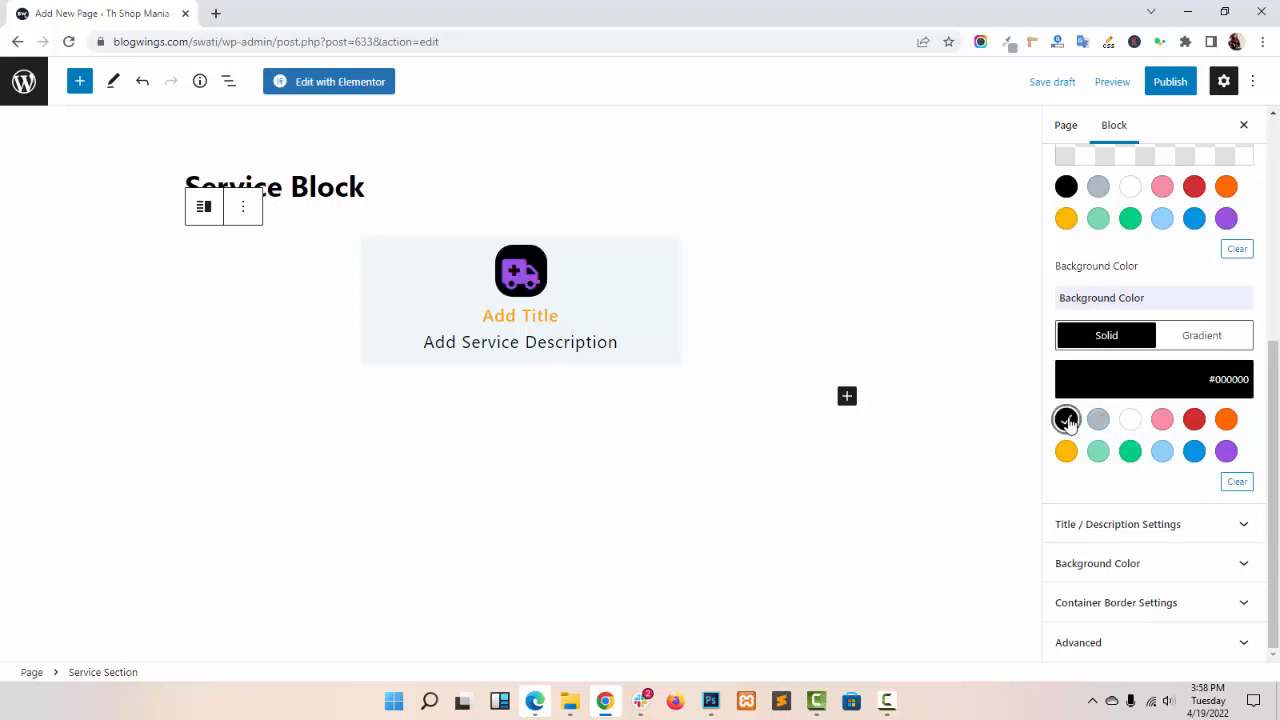
{"action": "left_click", "coordinate": [1130, 421]}
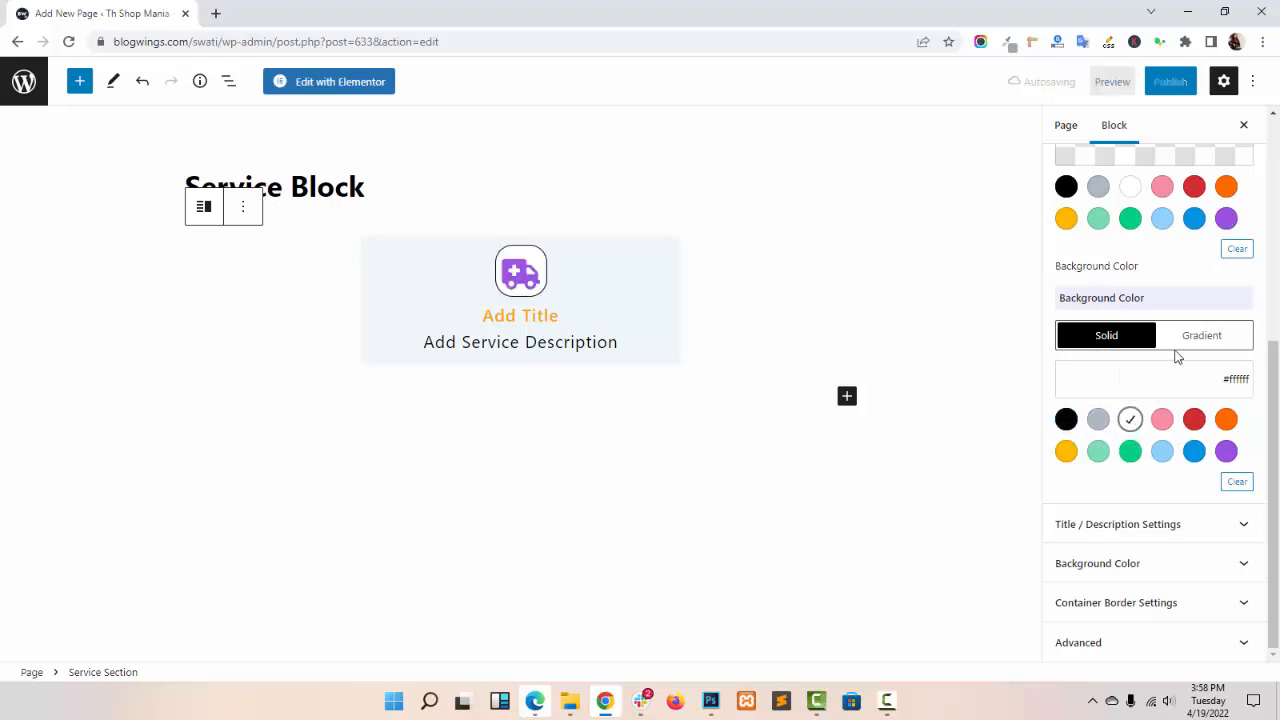
- Switch the icon background to a gradient and apply the light gray linear preset
{"action": "left_click", "coordinate": [1187, 342]}
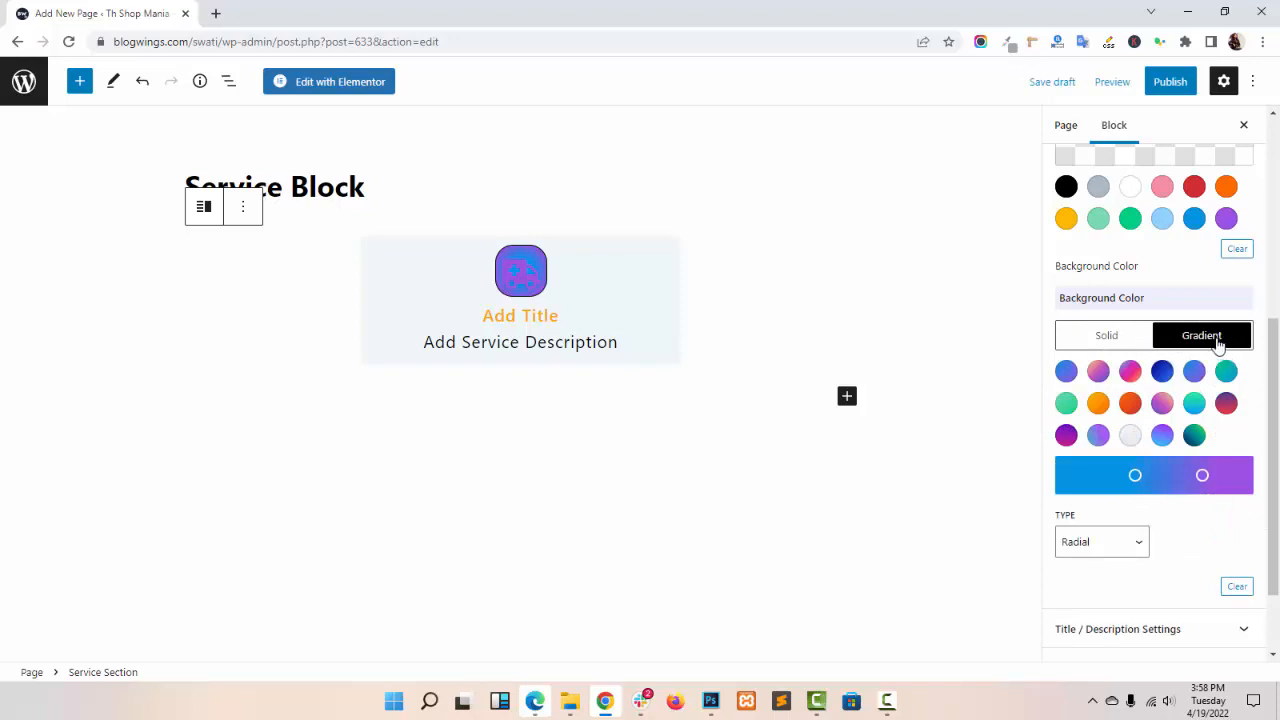
{"action": "left_click", "coordinate": [1098, 371]}
{"action": "left_click", "coordinate": [1099, 405]}
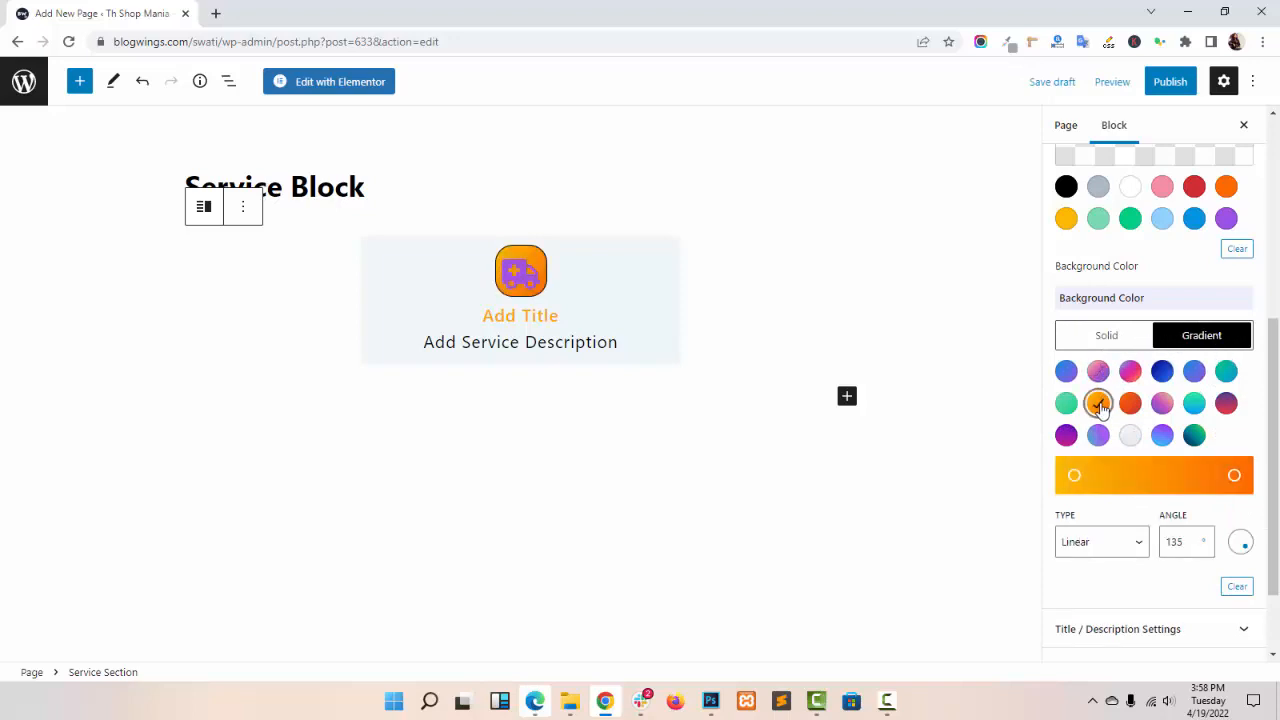
{"action": "left_click", "coordinate": [1128, 437]}
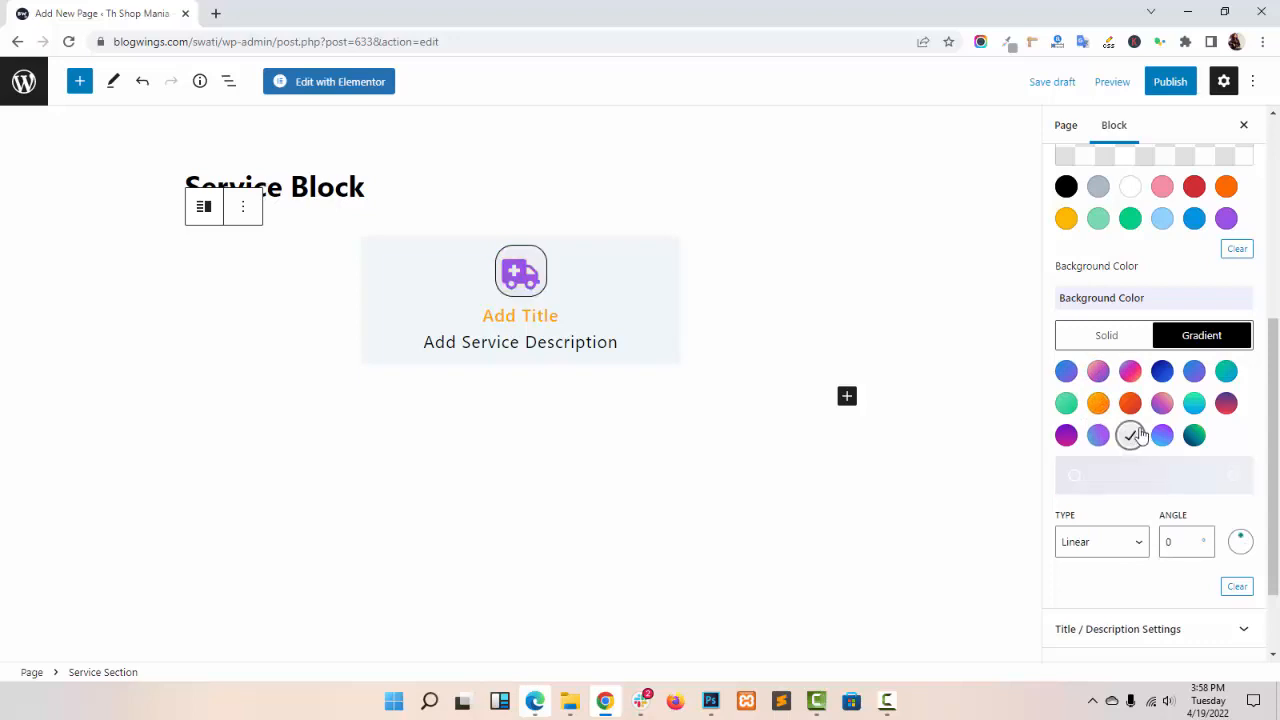
- Switch the icon background back to its solid white color
{"action": "left_click", "coordinate": [1128, 335]}
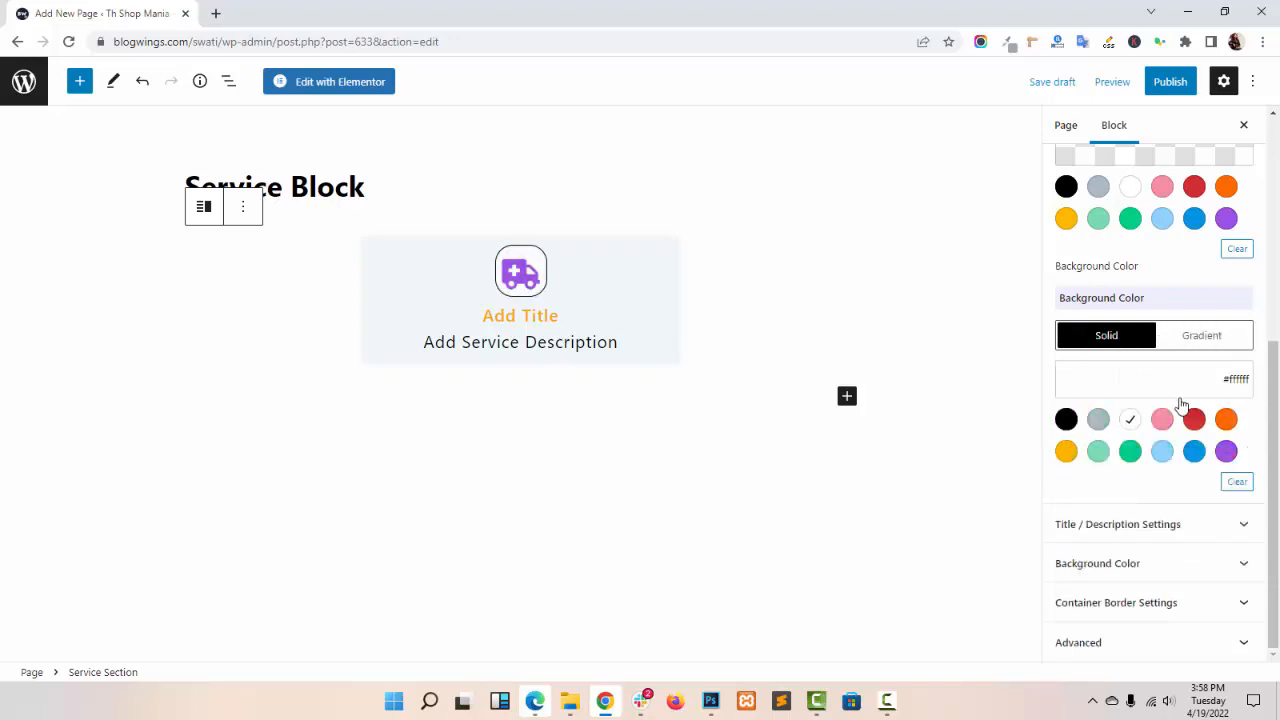
- Set the title's font family to Aclonica and its font size to 27
{"action": "left_click", "coordinate": [1164, 525]}
{"action": "scroll", "coordinate": [1166, 430], "scroll_direction": "down", "scroll_amount": 2}
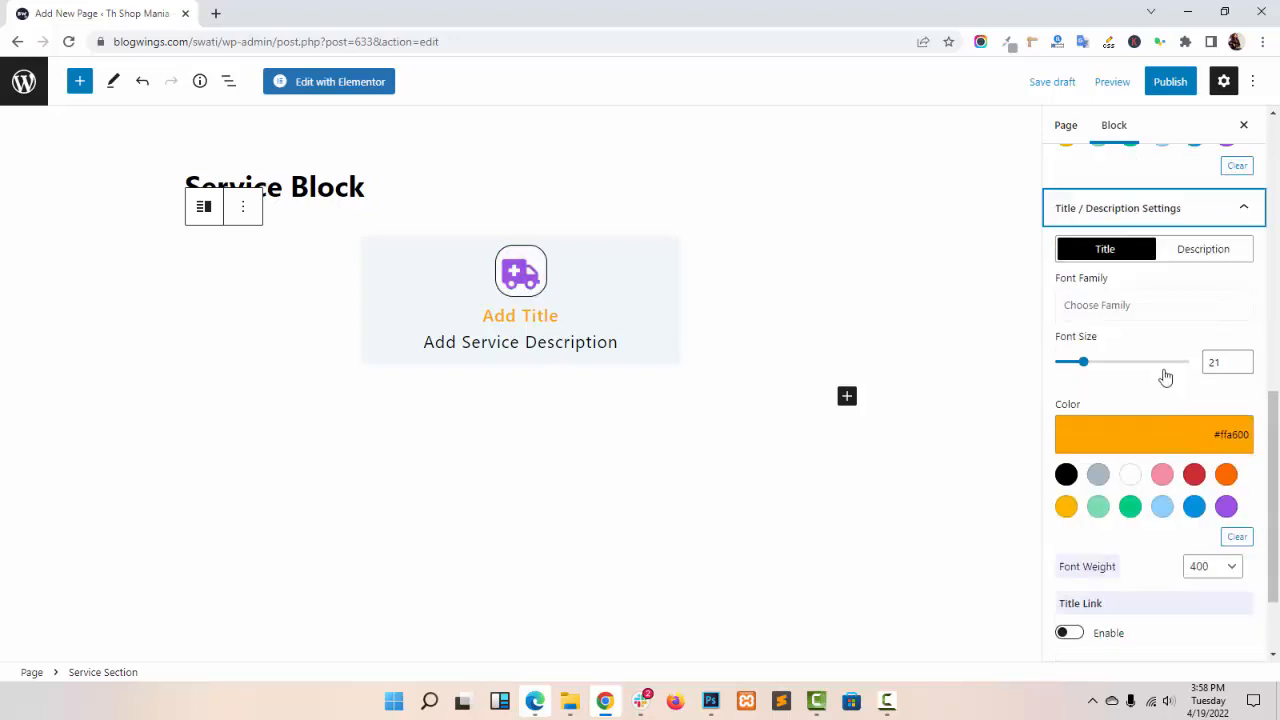
{"action": "left_click", "coordinate": [1126, 304]}
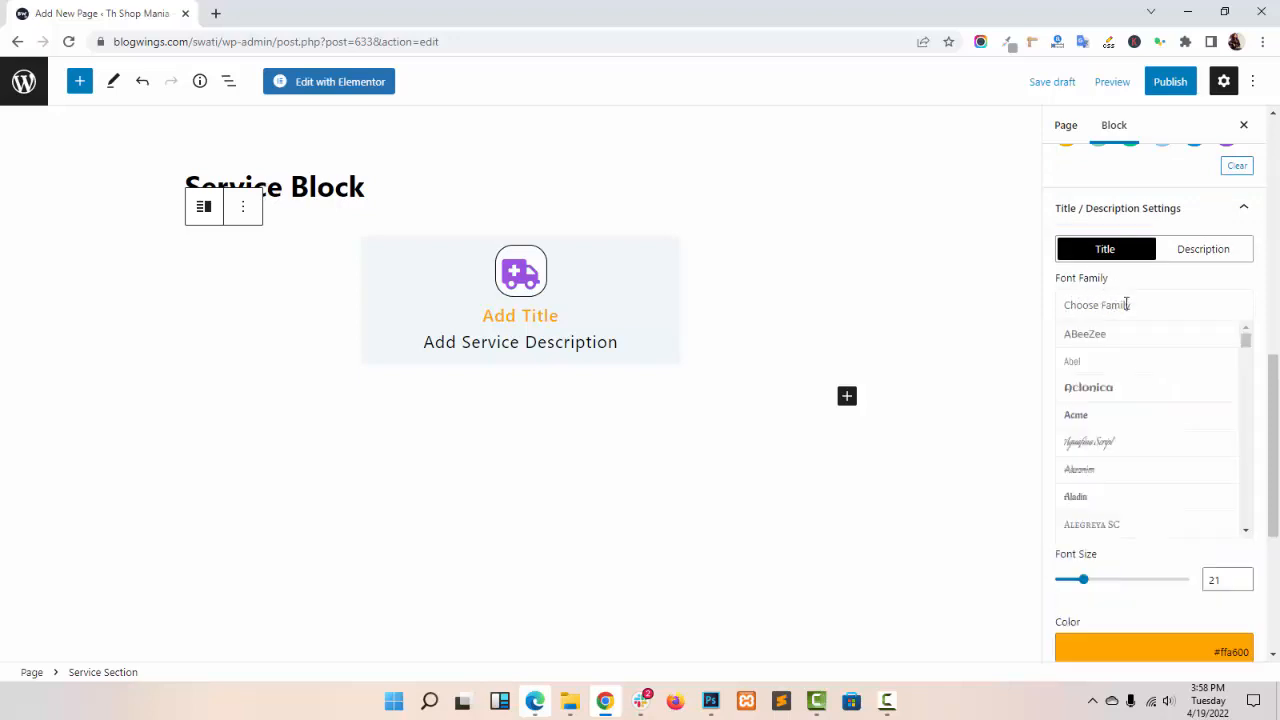
{"action": "left_click", "coordinate": [1126, 390]}
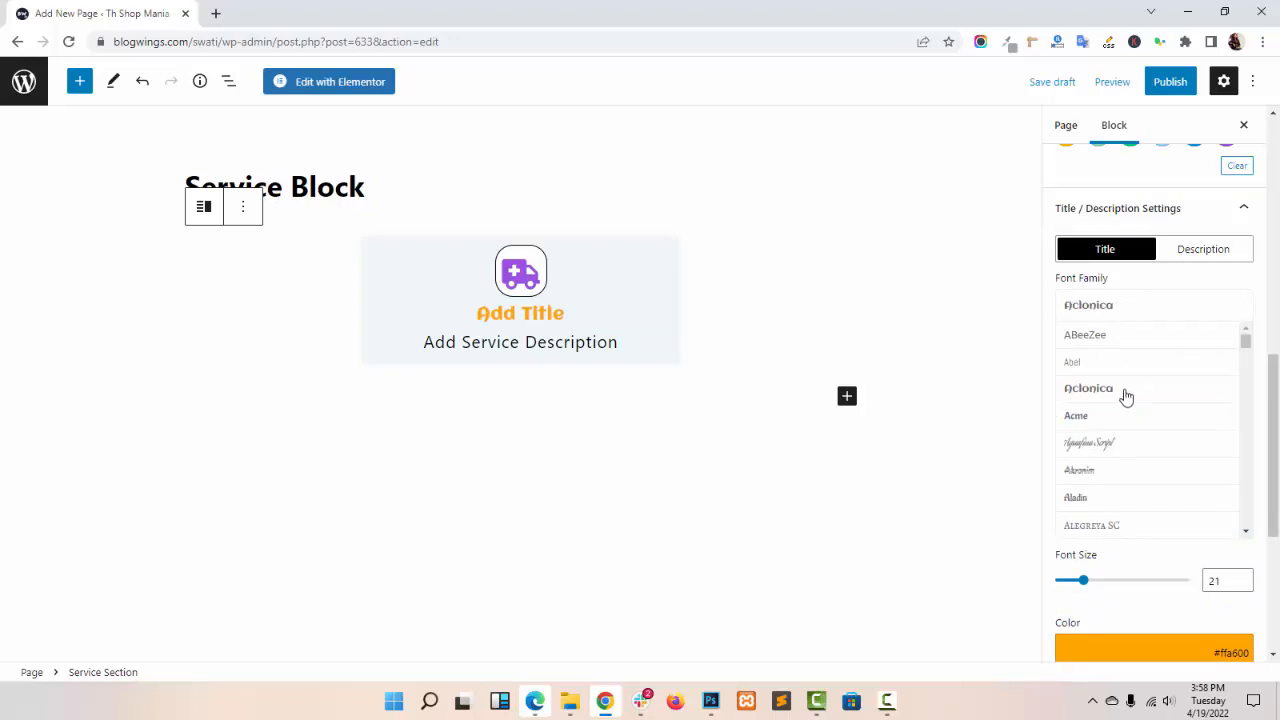
{"action": "left_click", "coordinate": [1136, 296]}
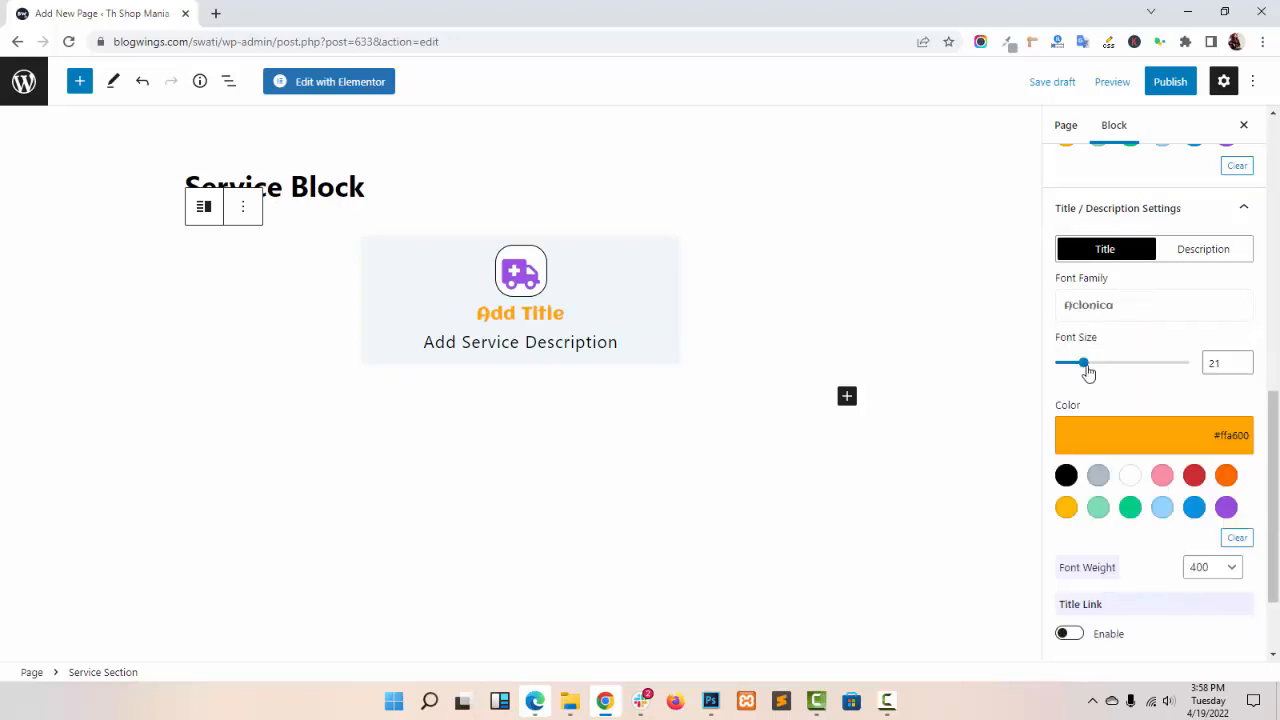
{"action": "mouse_move", "coordinate": [1088, 372]}
{"action": "left_mouse_down"}
{"action": "mouse_move", "coordinate": [1117, 378]}
{"action": "mouse_move", "coordinate": [1091, 377]}
{"action": "left_mouse_up"}
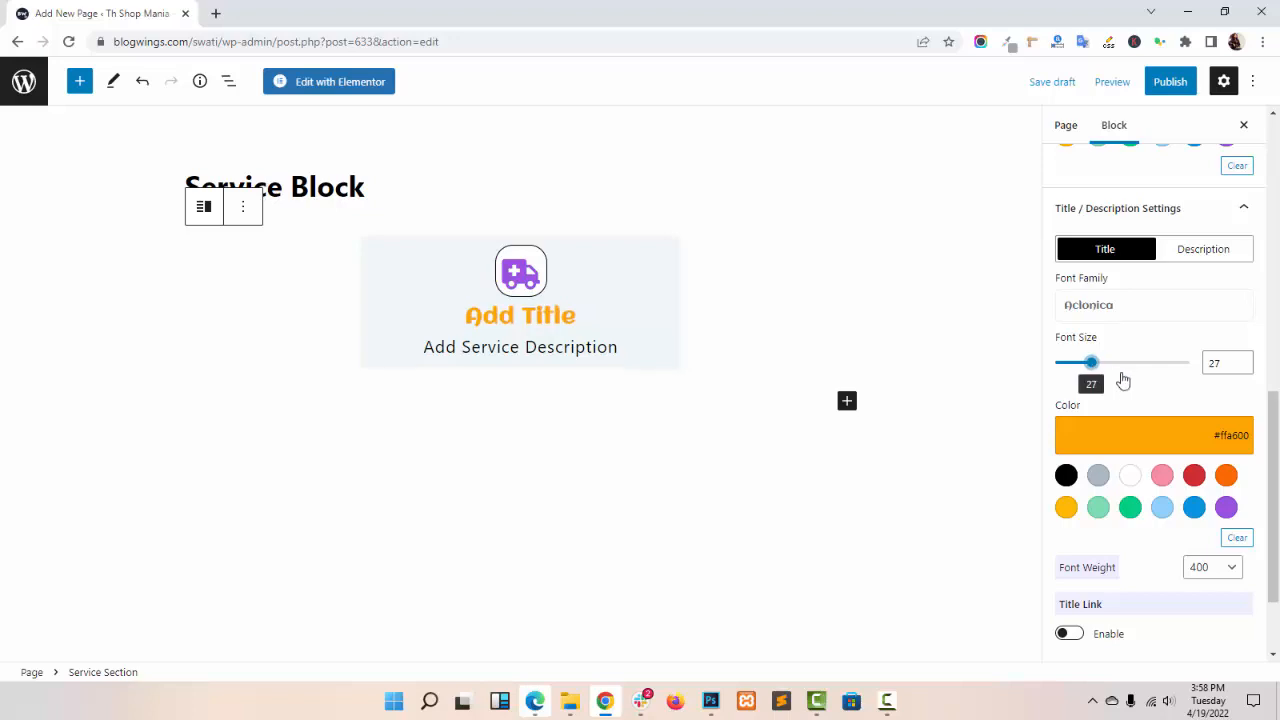
- Try pink as the title's text color, and set it to black
{"action": "scroll", "coordinate": [1123, 380], "scroll_direction": "down", "scroll_amount": 2}
{"action": "left_click", "coordinate": [1160, 397]}
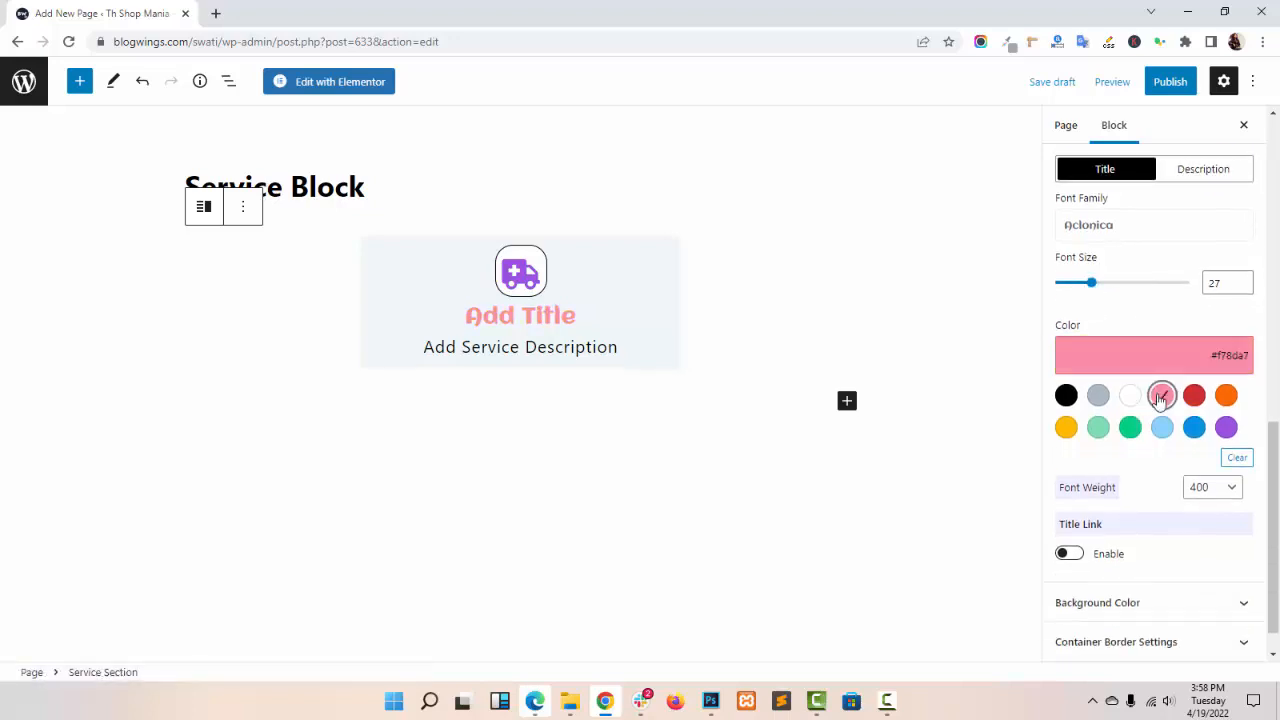
{"action": "left_click", "coordinate": [1066, 396]}
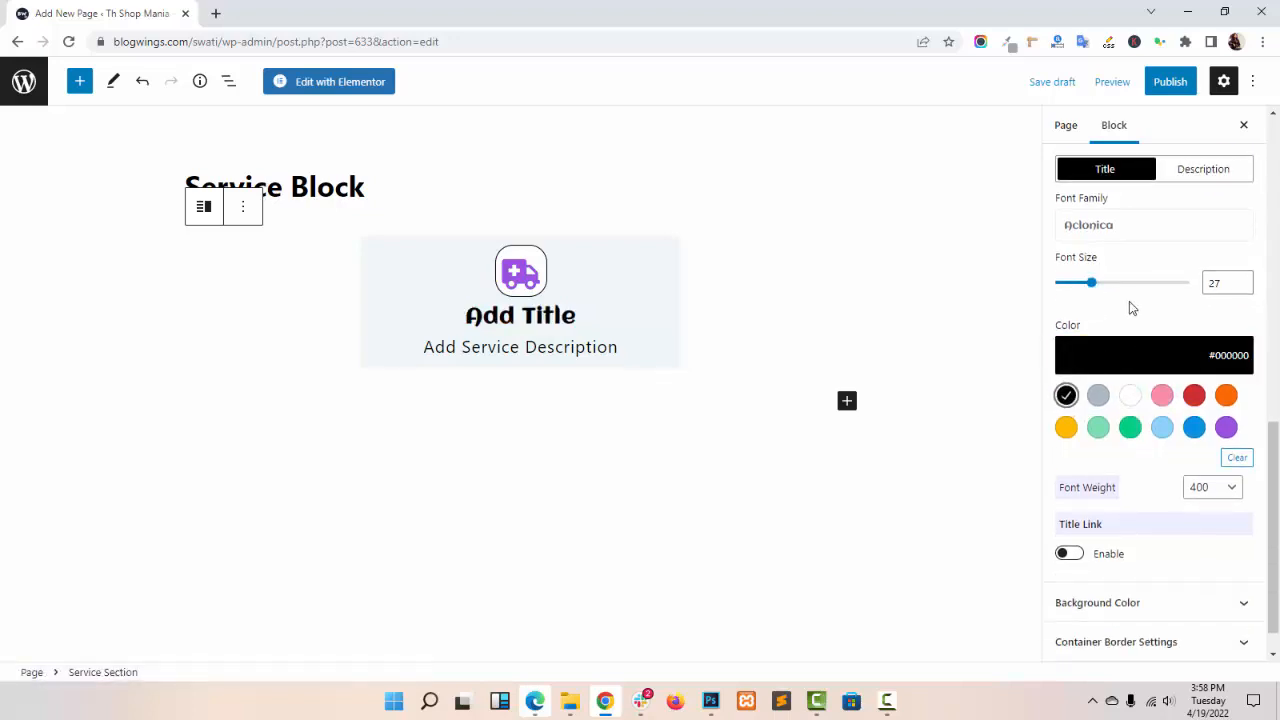
- Try the Bold font weight on the title and return it to 400
{"action": "scroll", "coordinate": [1134, 386], "scroll_direction": "down", "scroll_amount": 1}
{"action": "left_click", "coordinate": [1220, 449]}
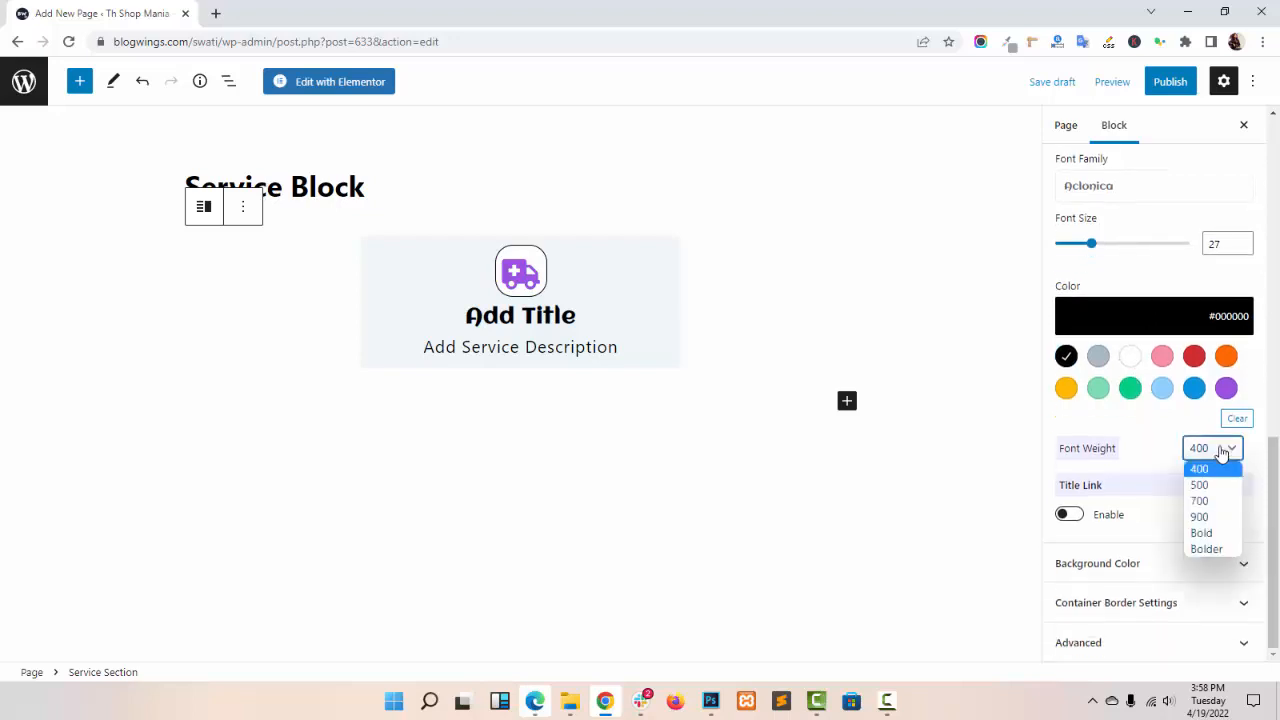
{"action": "left_click", "coordinate": [1205, 533]}
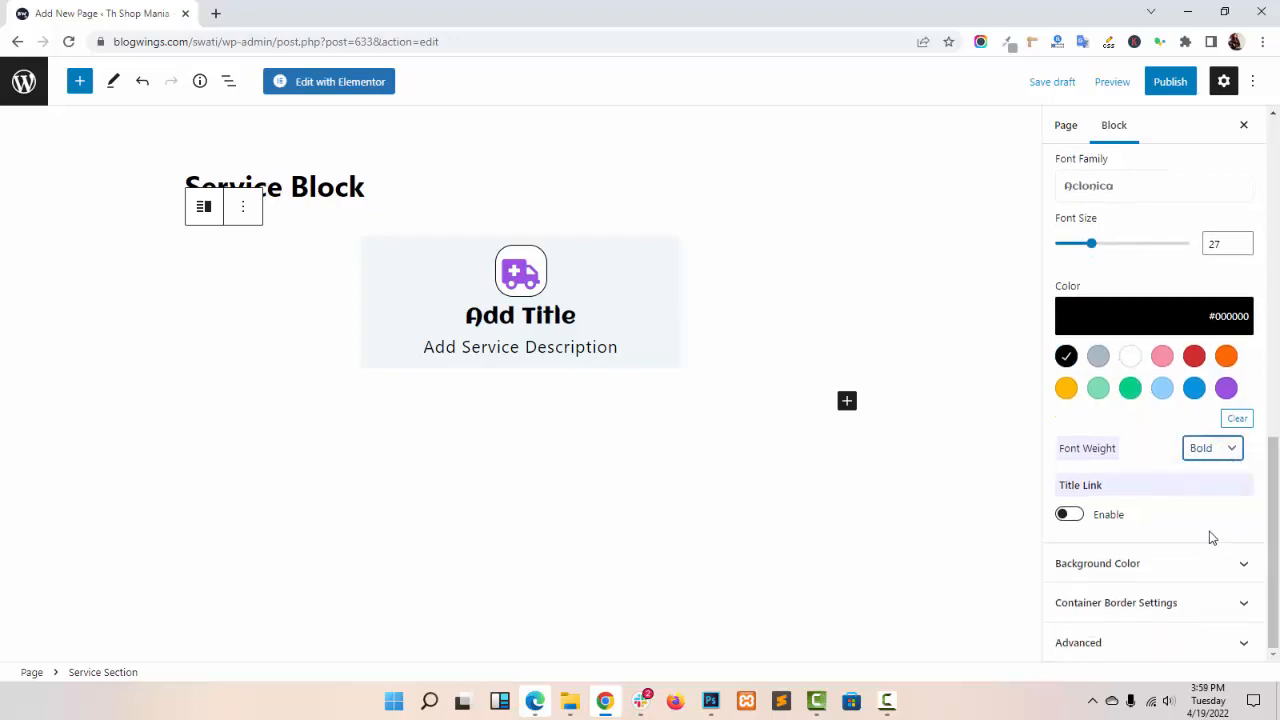
{"action": "left_click", "coordinate": [1211, 452]}
{"action": "left_click", "coordinate": [1210, 480]}
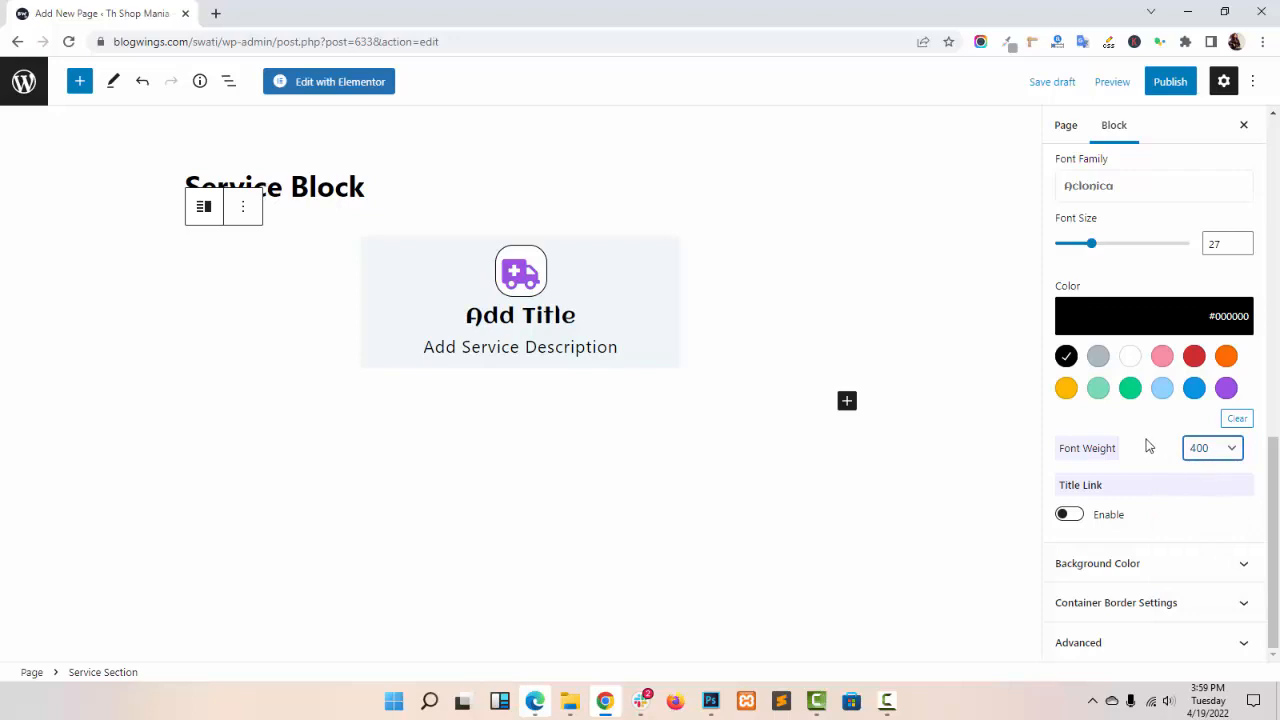
- Enable the title link and place the cursor in its URL field
{"action": "left_click", "coordinate": [1070, 514]}
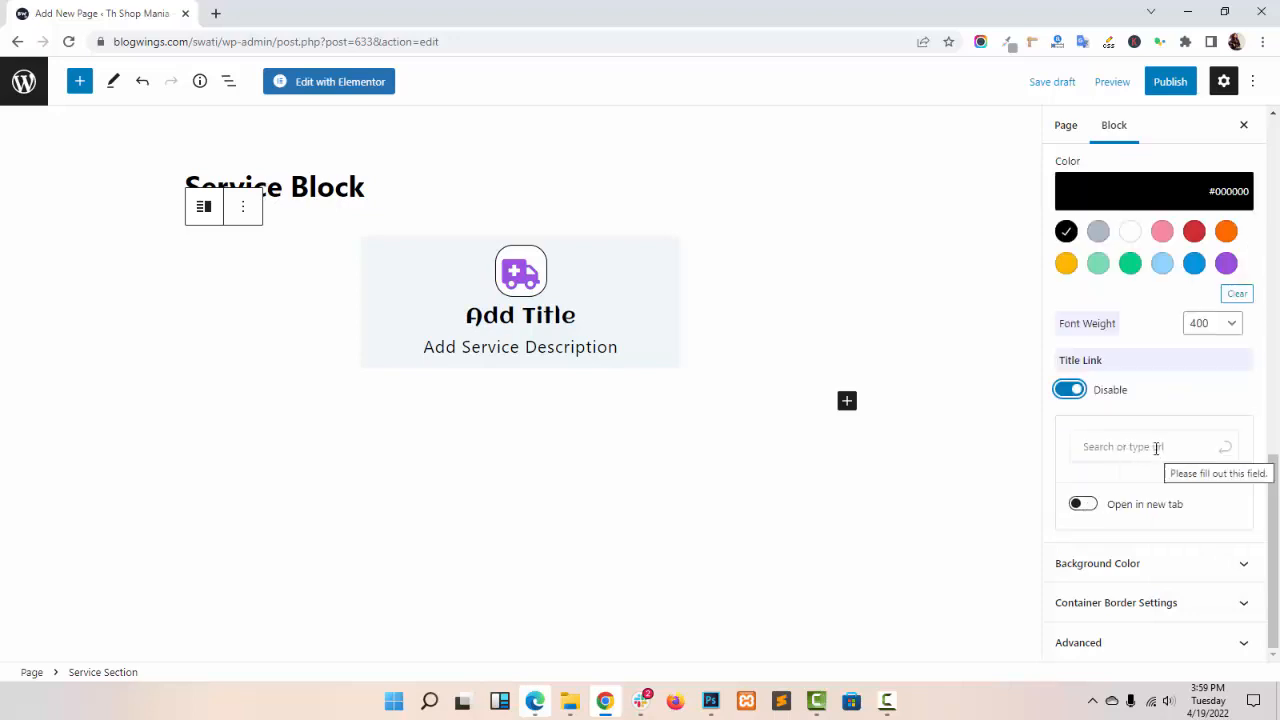
{"action": "left_click", "coordinate": [1135, 449]}
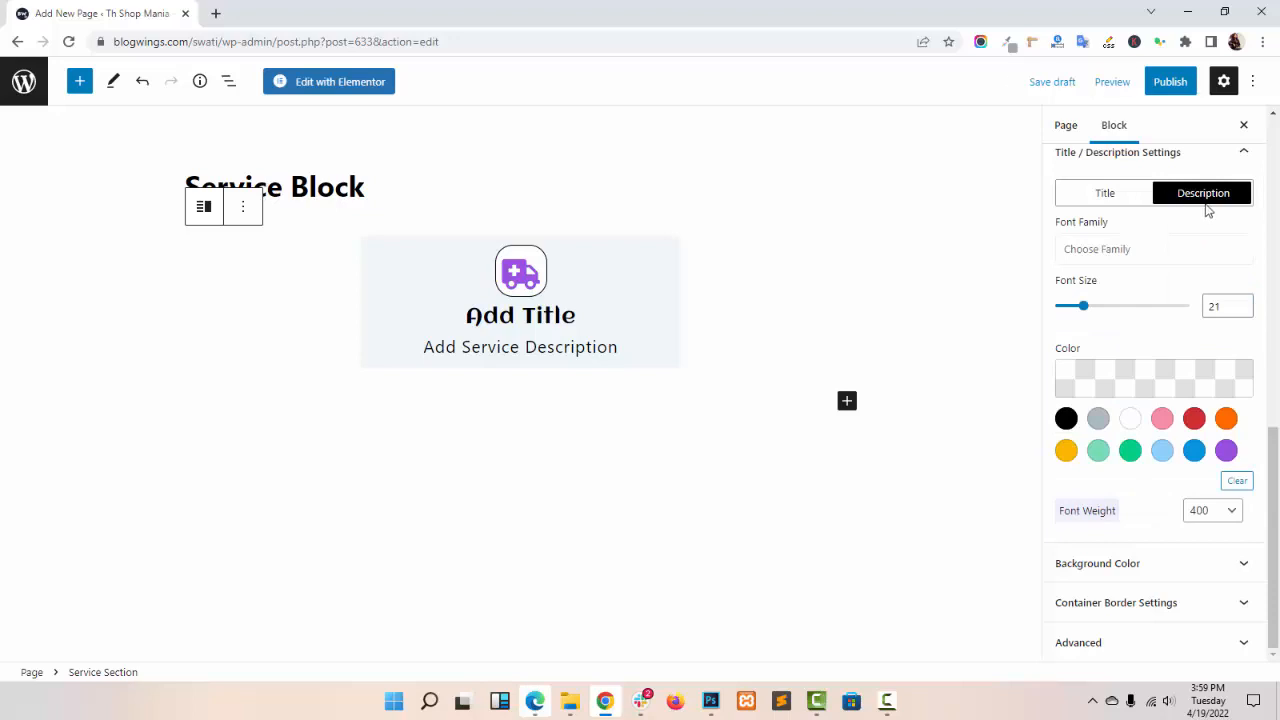
- Style the description with the Acme font family, a font size of 29 and the green color #00d084
{"action": "left_click", "coordinate": [1137, 249]}
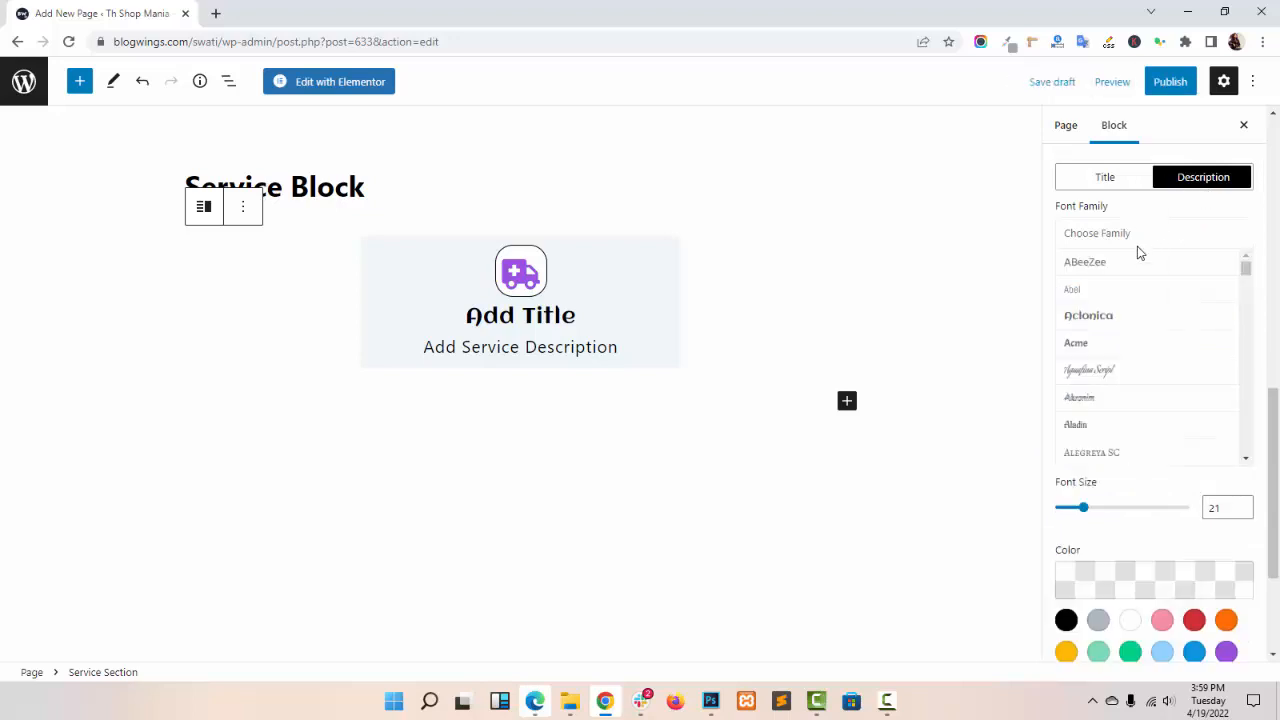
{"action": "left_click", "coordinate": [1110, 350]}
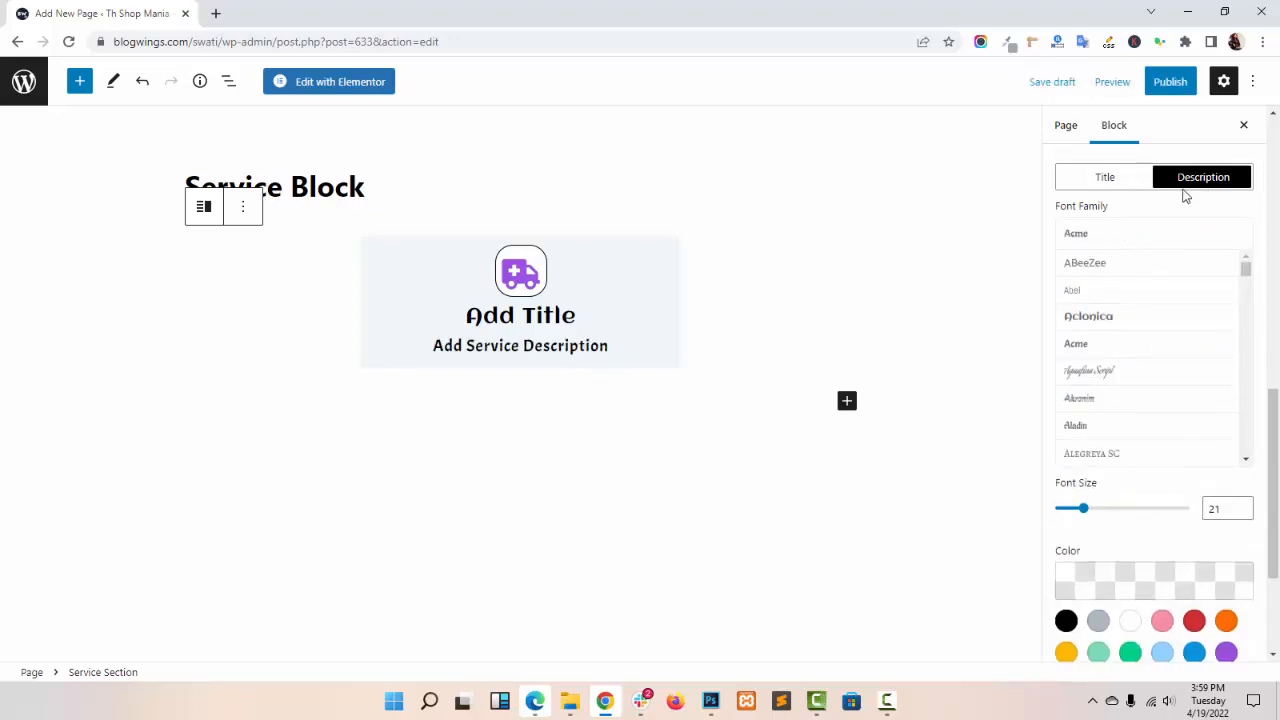
{"action": "left_click", "coordinate": [1187, 185]}
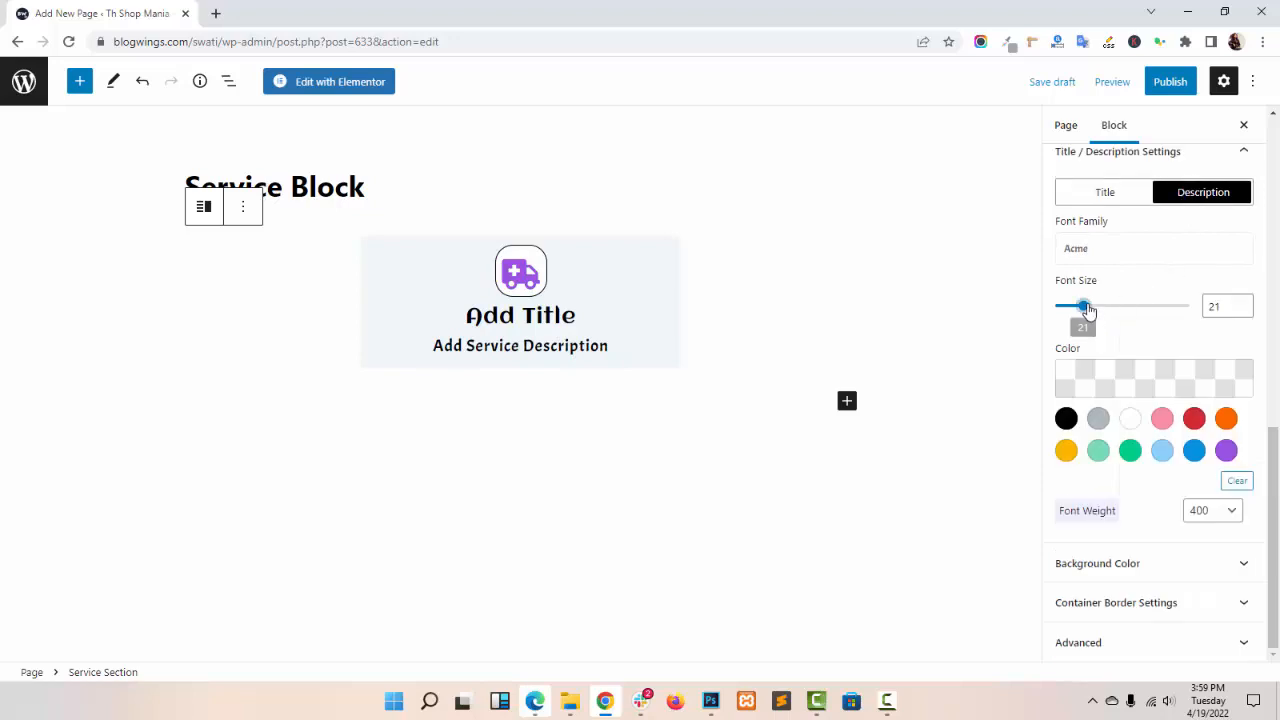
{"action": "left_click_drag", "start_coordinate": [1083, 305], "coordinate": [1096, 312]}
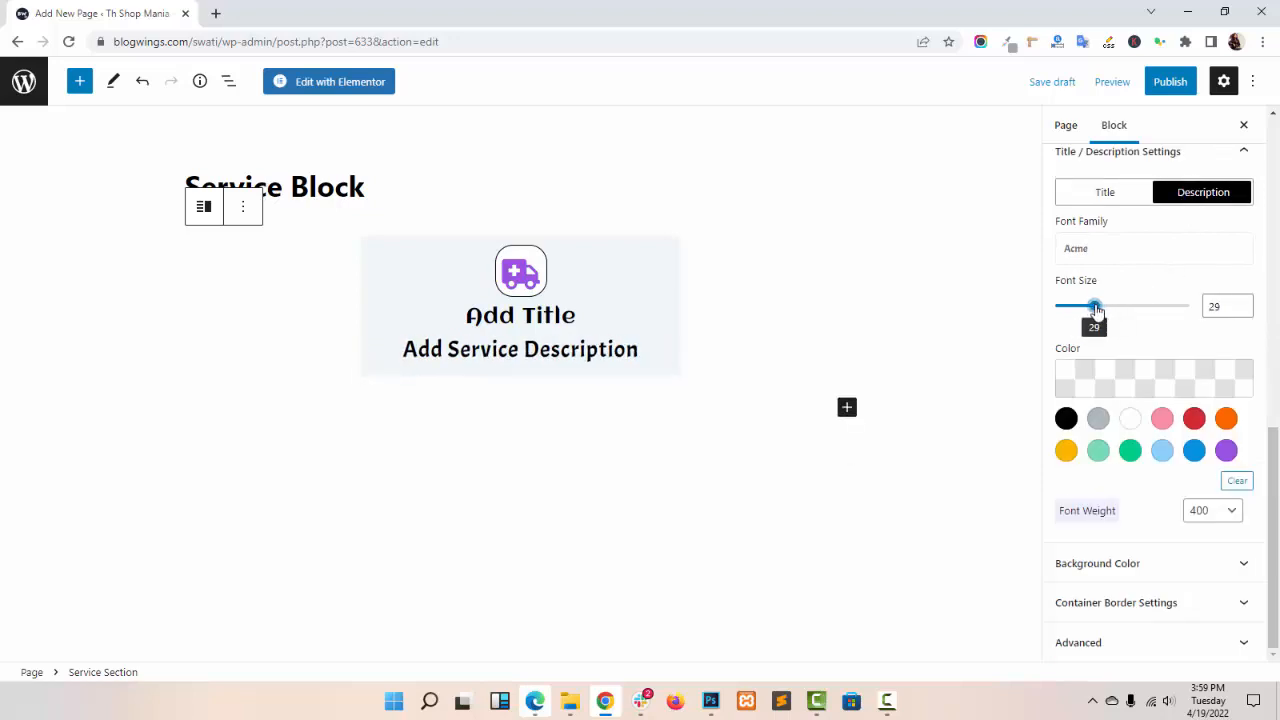
{"action": "left_click", "coordinate": [1098, 418]}
{"action": "left_click", "coordinate": [1131, 451]}
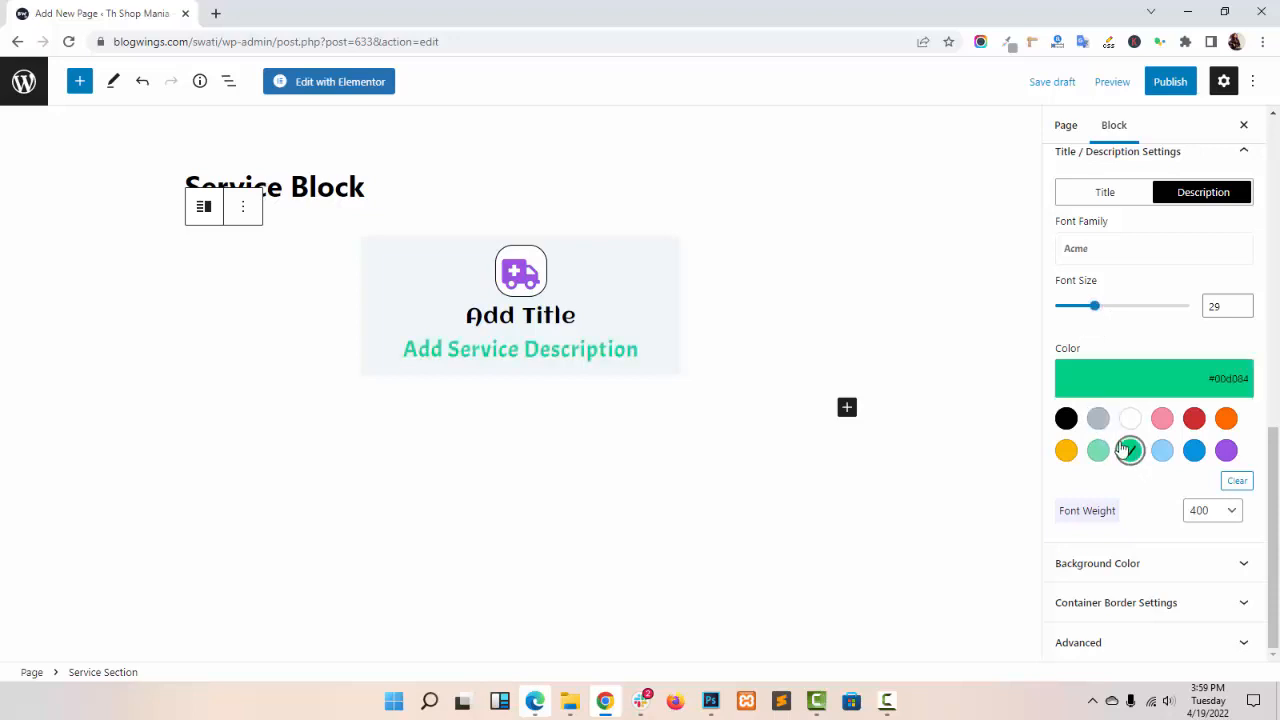
- Replace the block's placeholder title with "ThemeHunk" and its description with "WordPress Theme & Plugins"
{"action": "triple_click", "coordinate": [540, 318]}
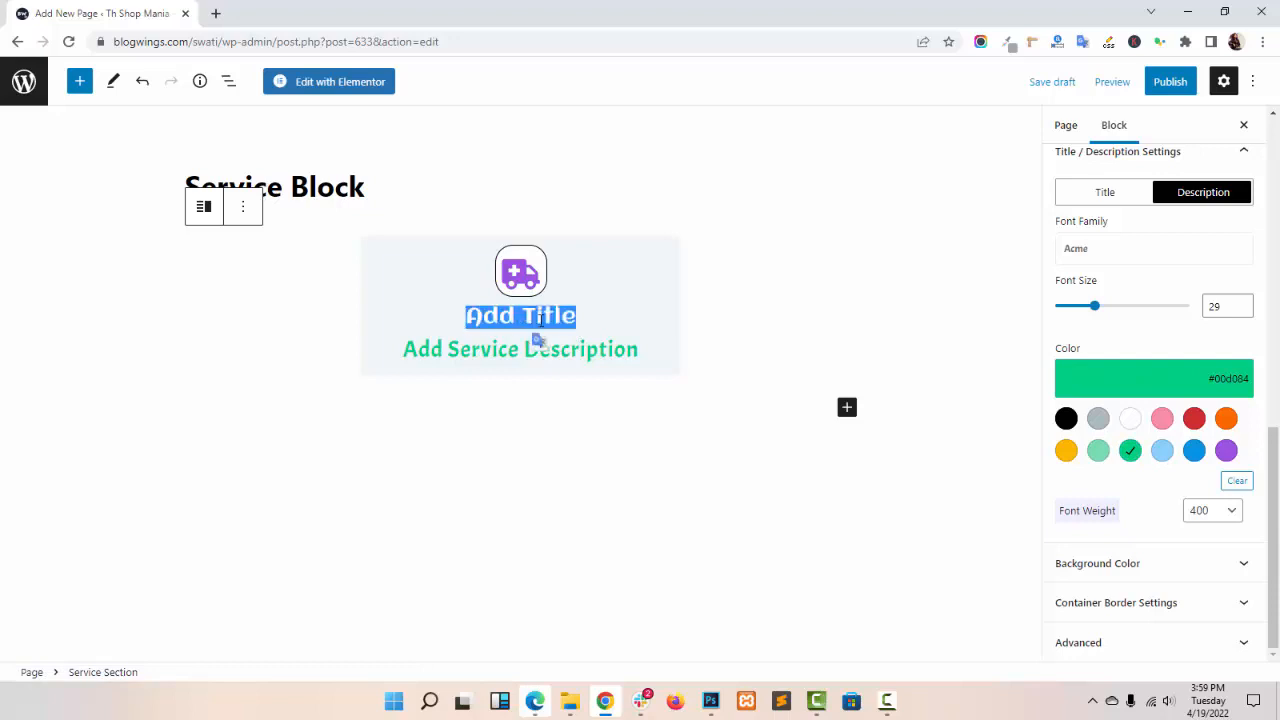
{"action": "type", "text": "ThemeHunk"}
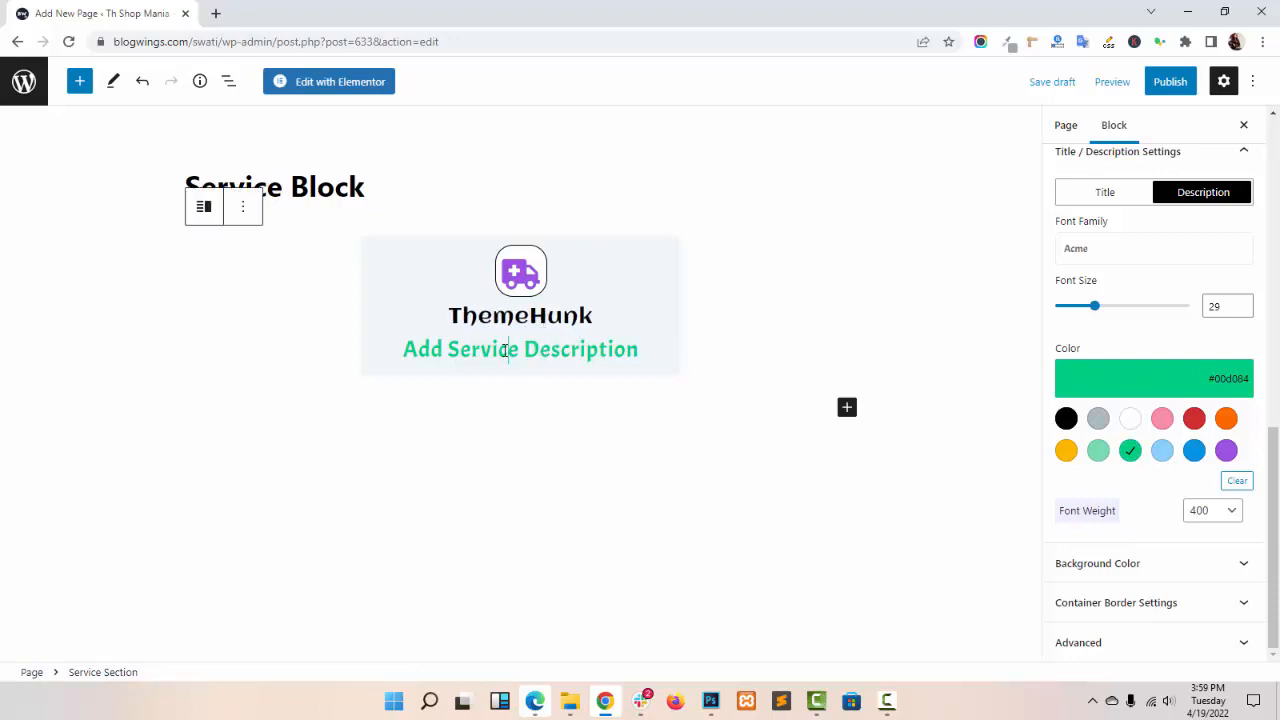
{"action": "triple_click", "coordinate": [505, 349]}
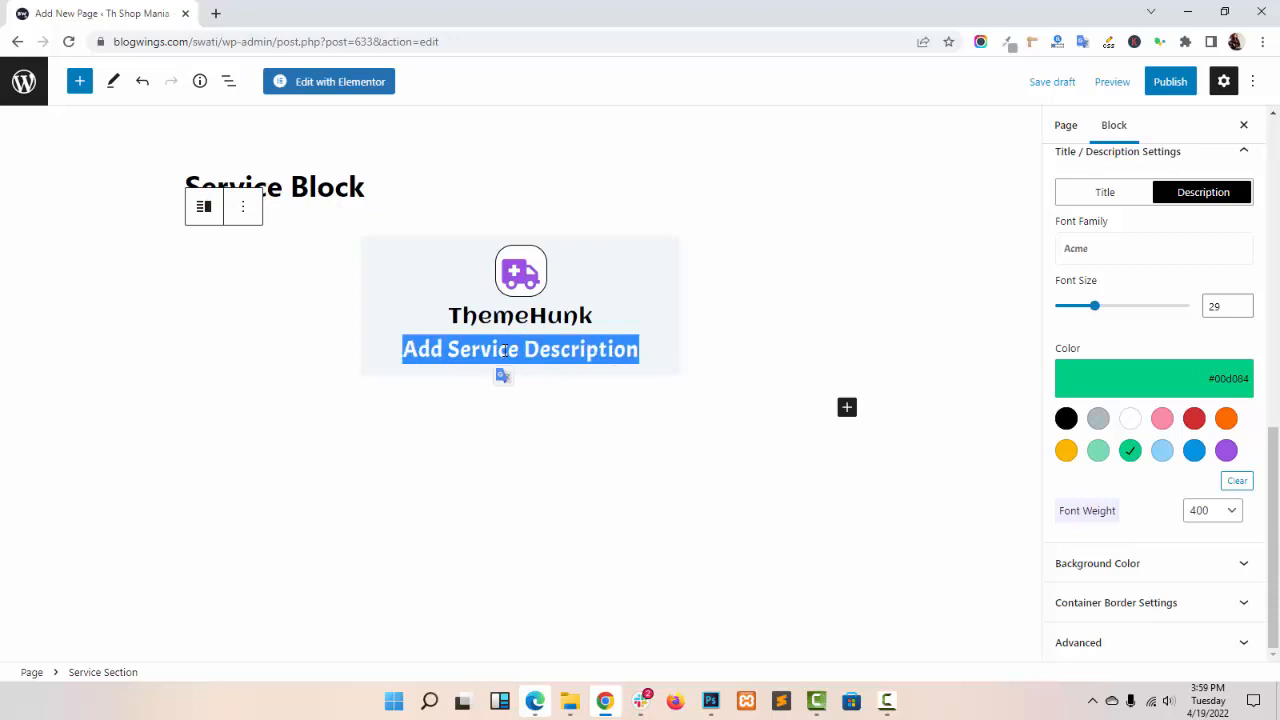
{"action": "type", "text": "WordPr"}
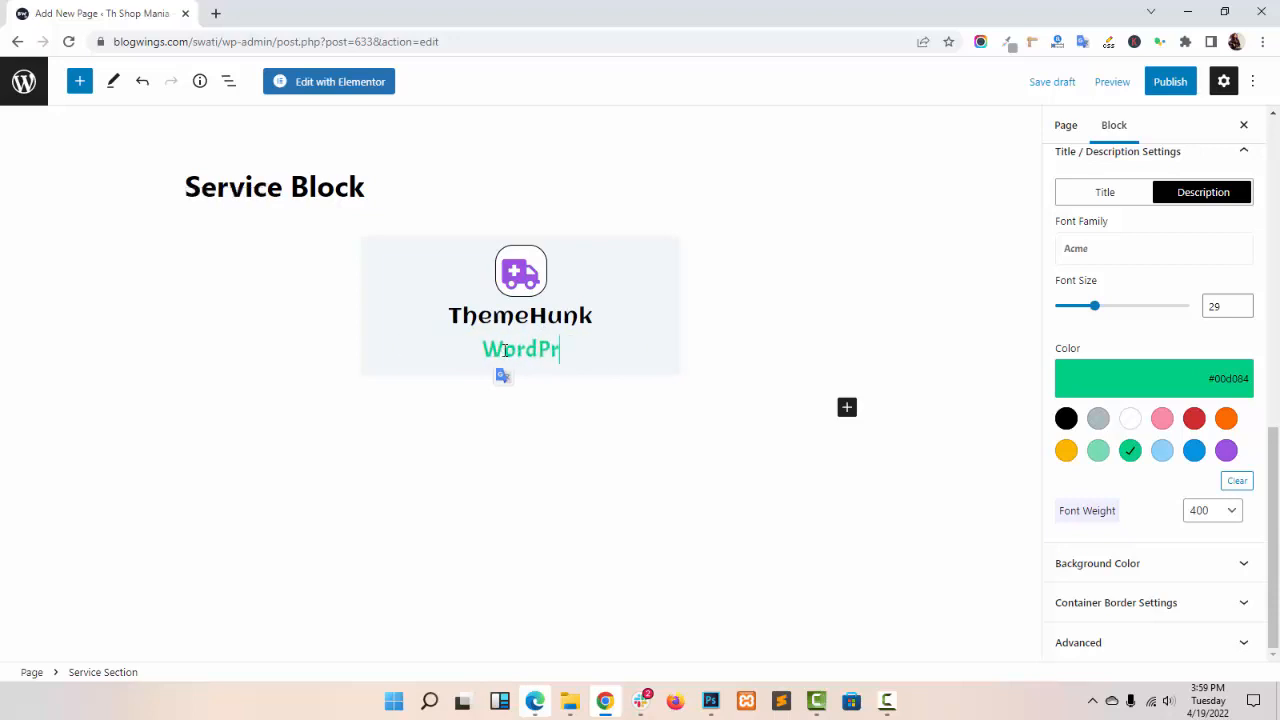
{"action": "type", "text": "ess Theme"}
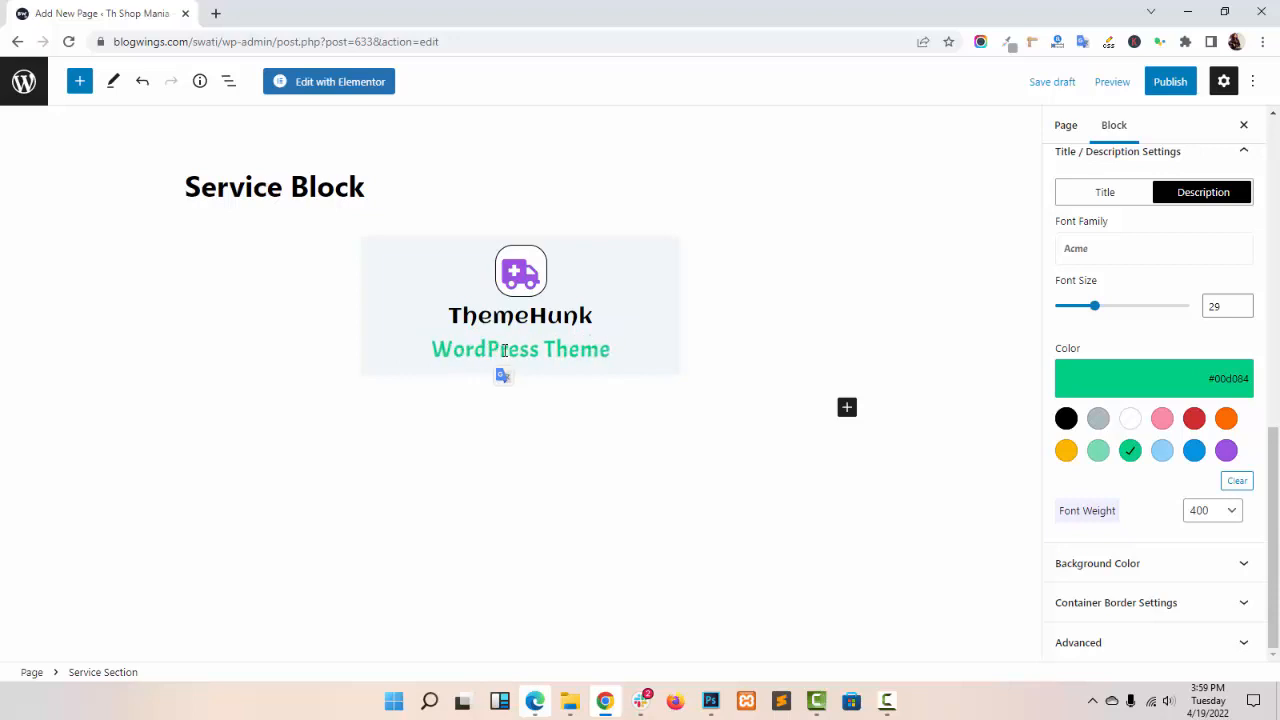
{"action": "type", "text": " & Plugins"}
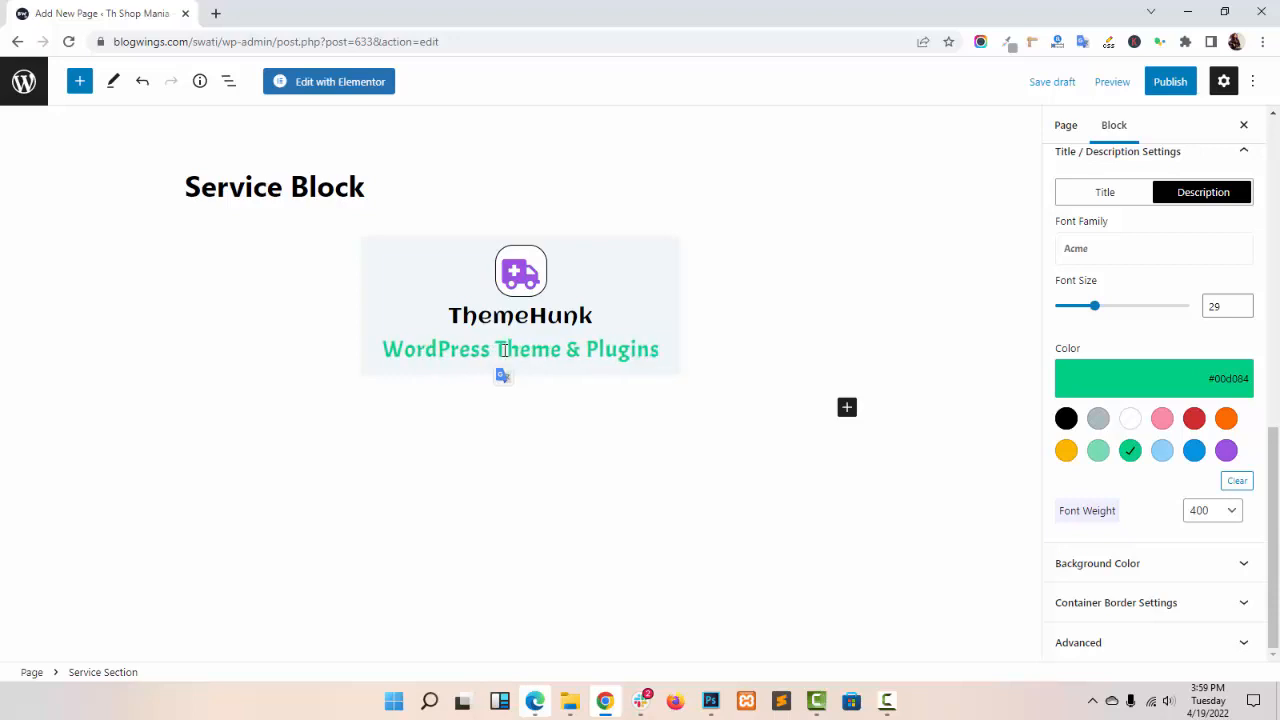
{"action": "left_click", "coordinate": [1145, 397]}
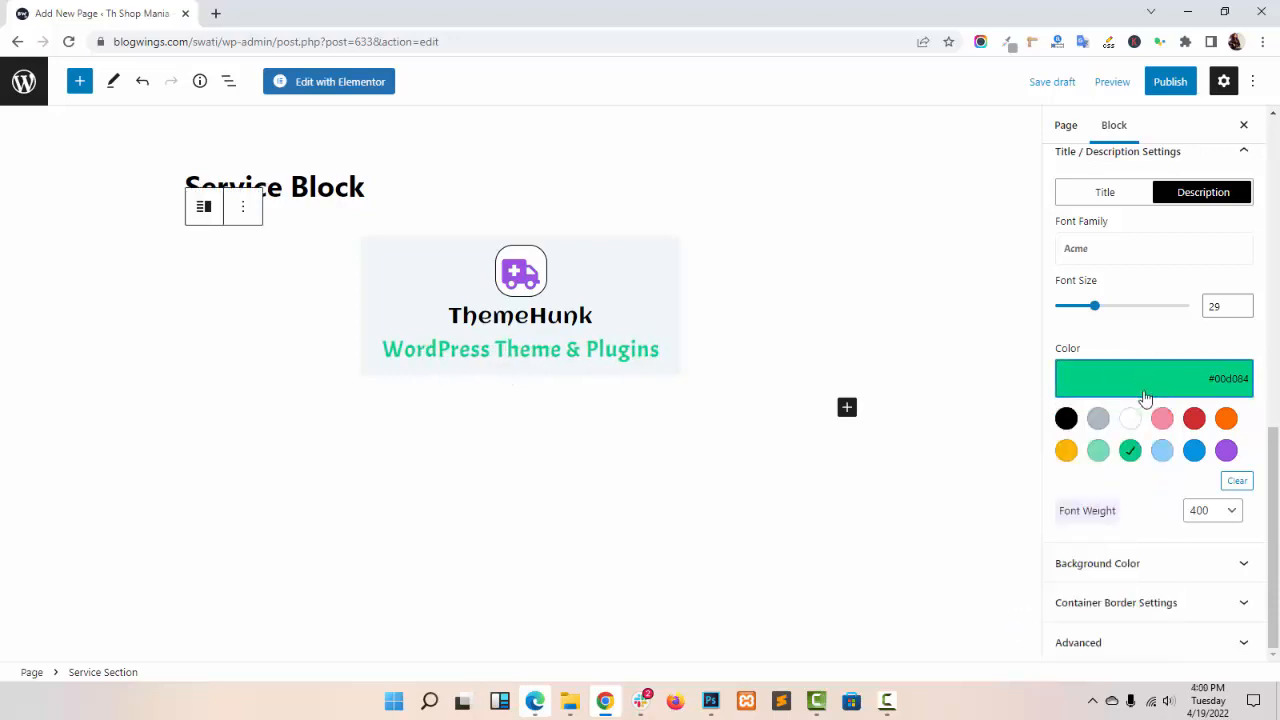
- Try gray, greens and light blue as the block's solid background color, and set it to white
{"action": "left_click", "coordinate": [1160, 563]}
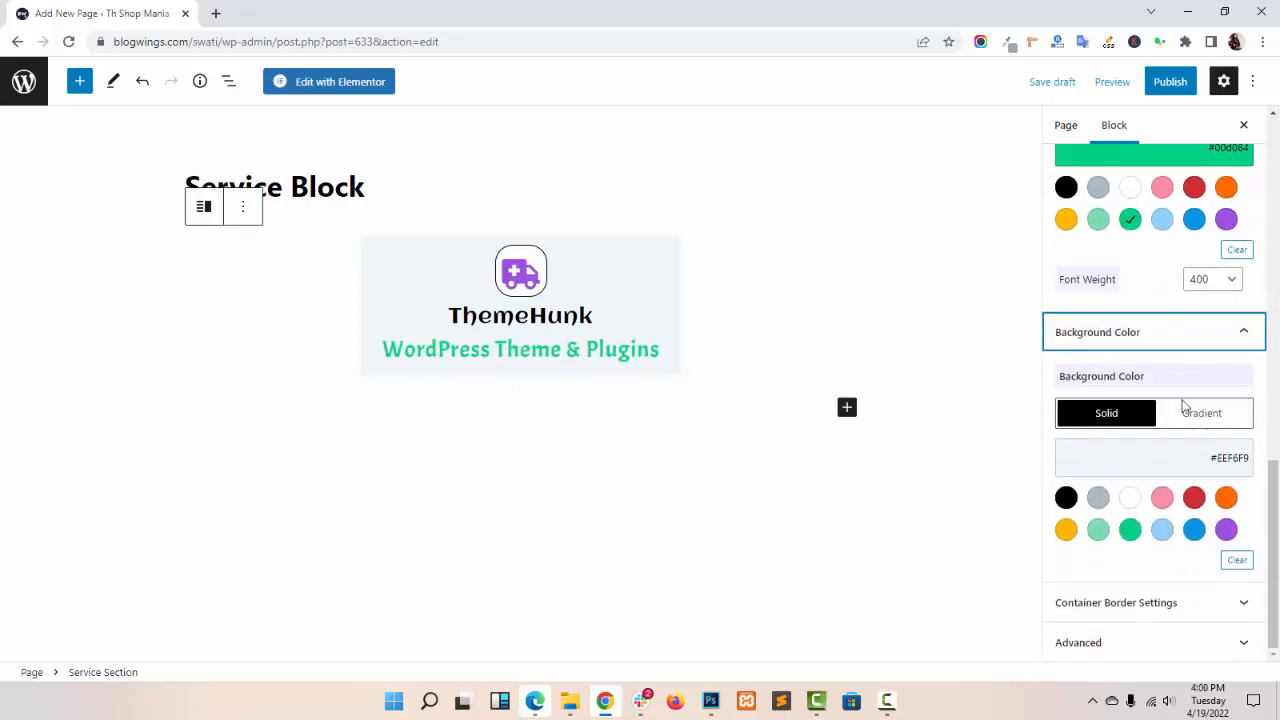
{"action": "left_click", "coordinate": [1098, 497]}
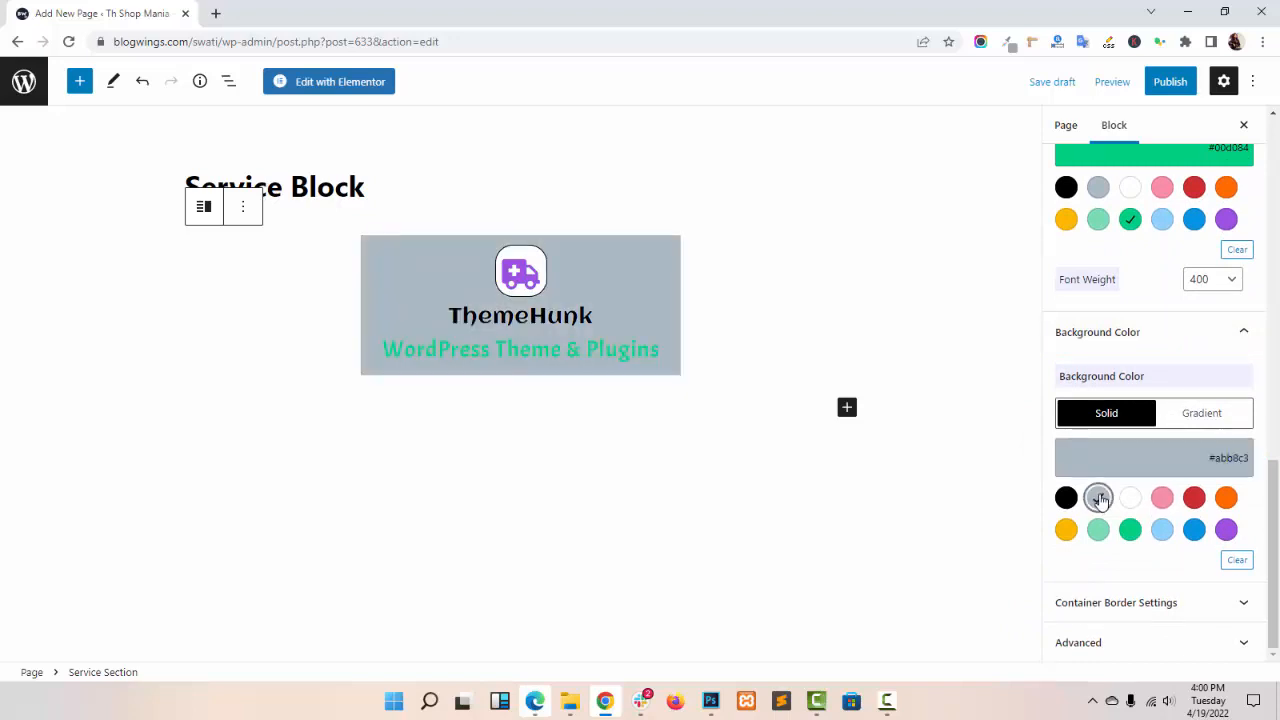
{"action": "left_click", "coordinate": [1130, 498]}
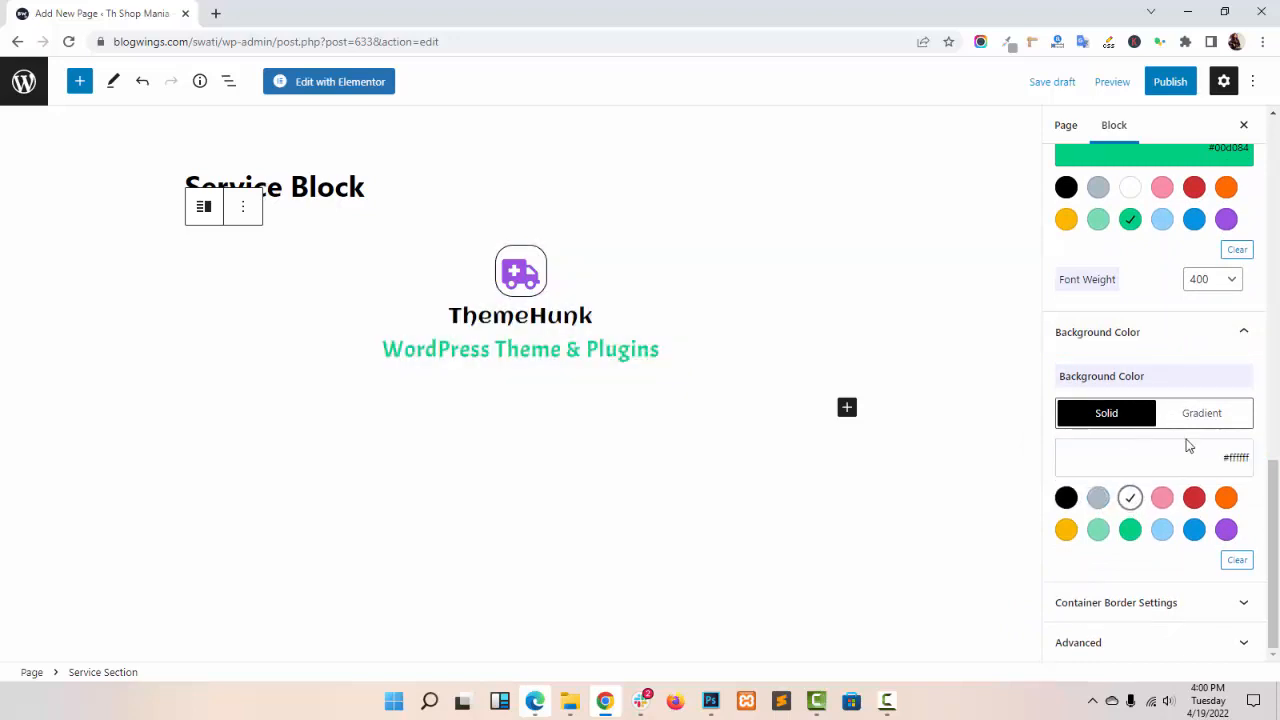
{"action": "left_click", "coordinate": [1098, 531]}
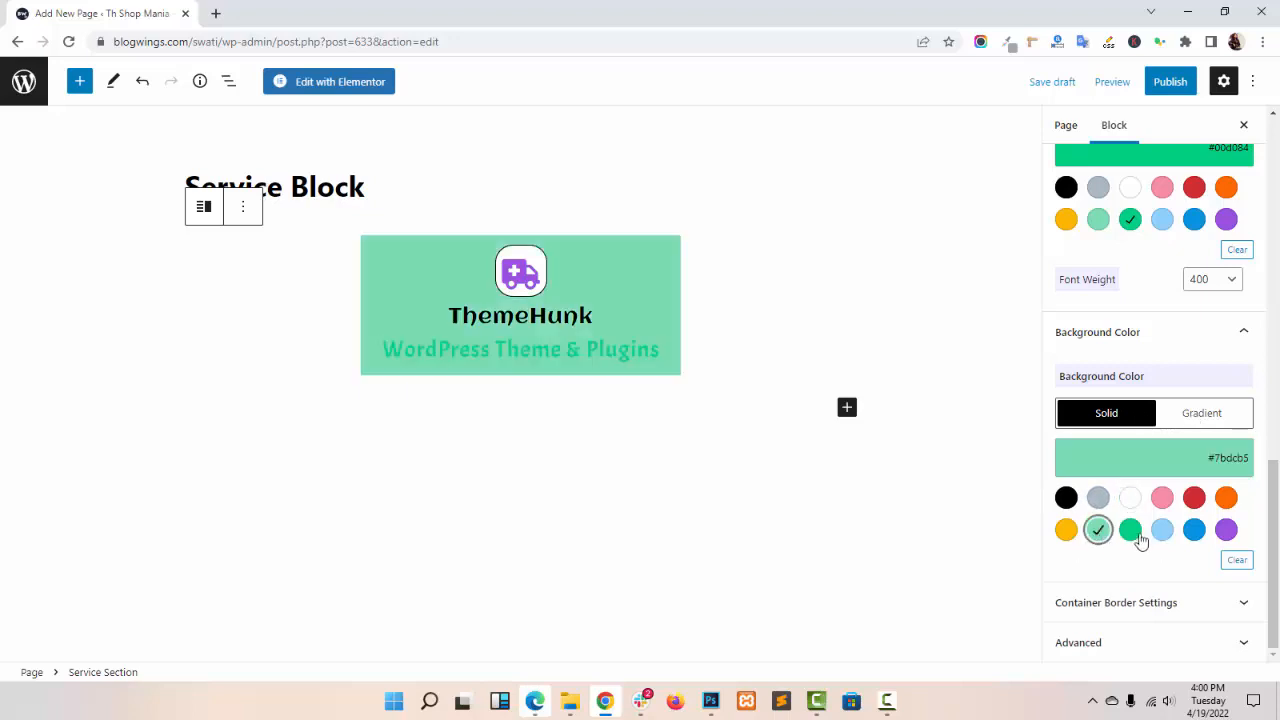
{"action": "left_click", "coordinate": [1130, 531]}
{"action": "left_click", "coordinate": [1159, 533]}
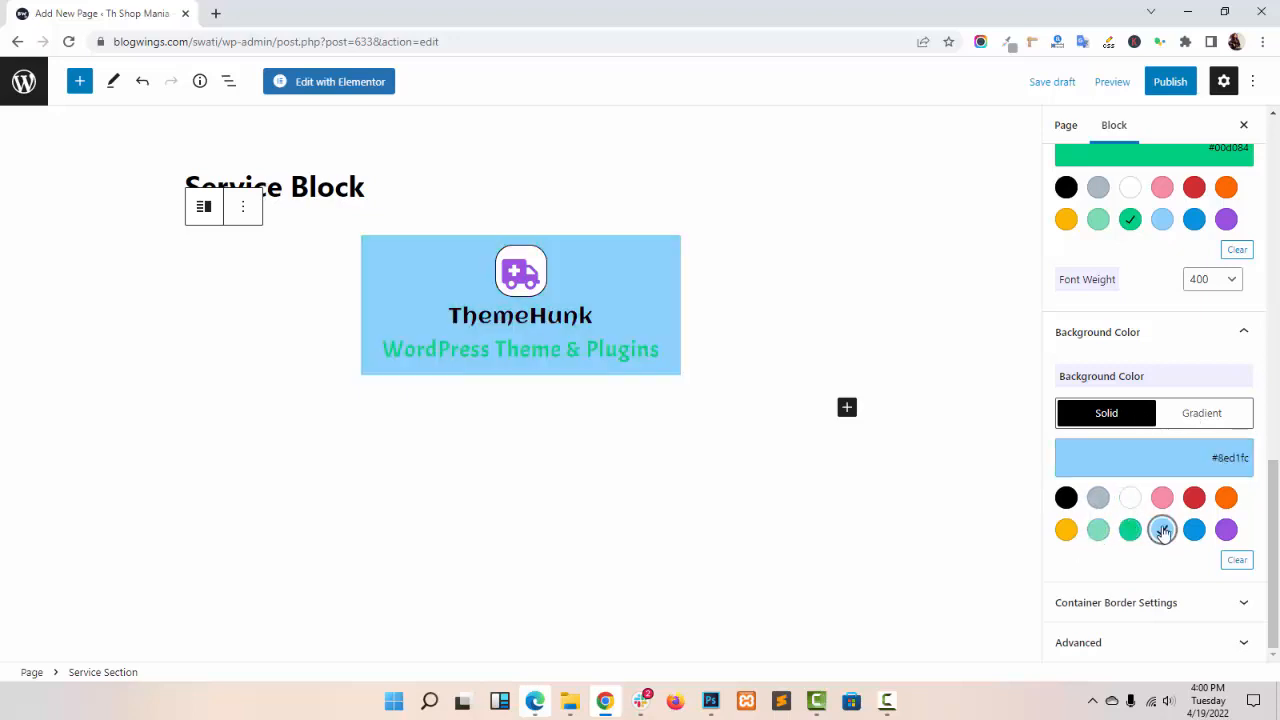
{"action": "left_click", "coordinate": [1131, 499]}
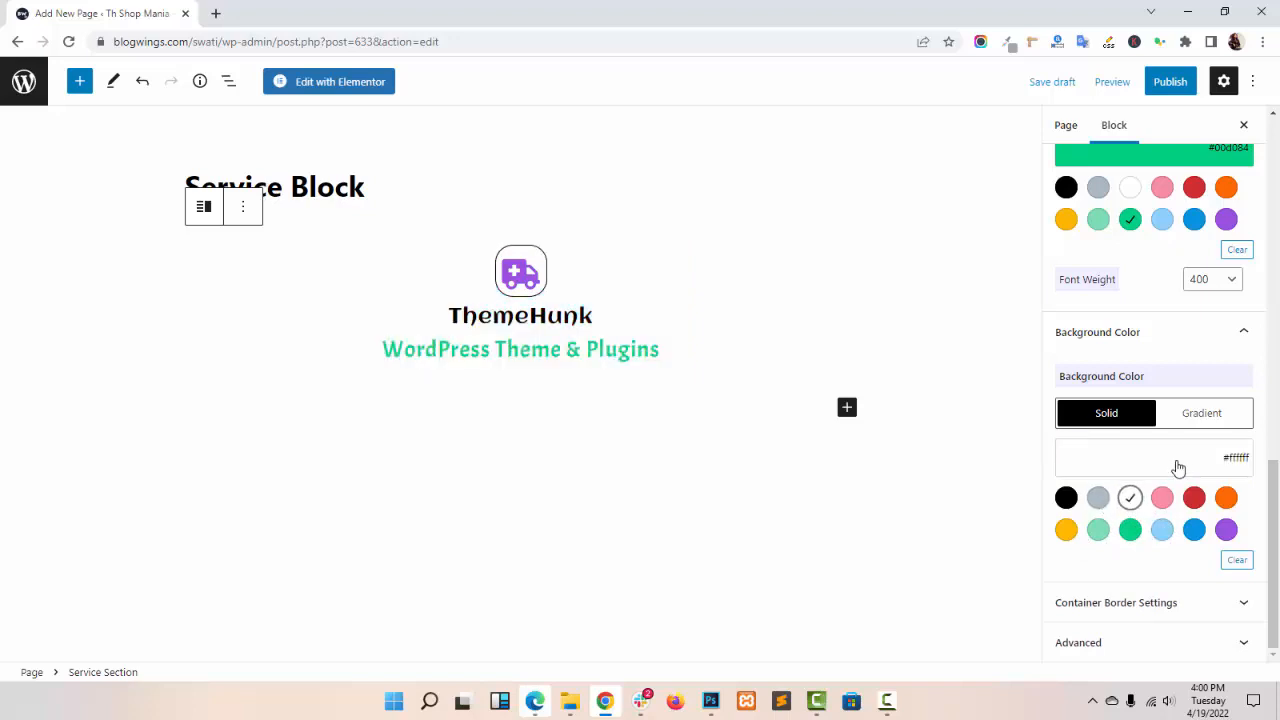
- Switch the block's background to a gradient, apply the light gray preset and set its type to Radial
{"action": "left_click", "coordinate": [1196, 418]}
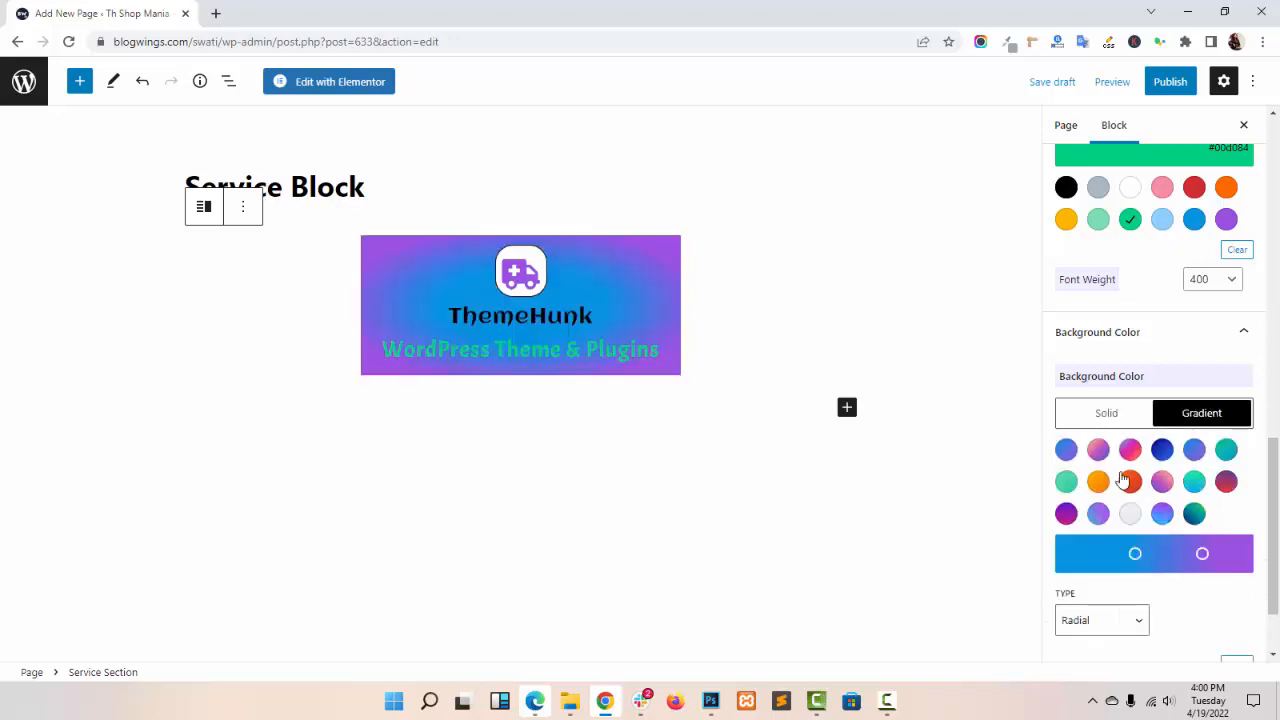
{"action": "left_click", "coordinate": [1131, 515]}
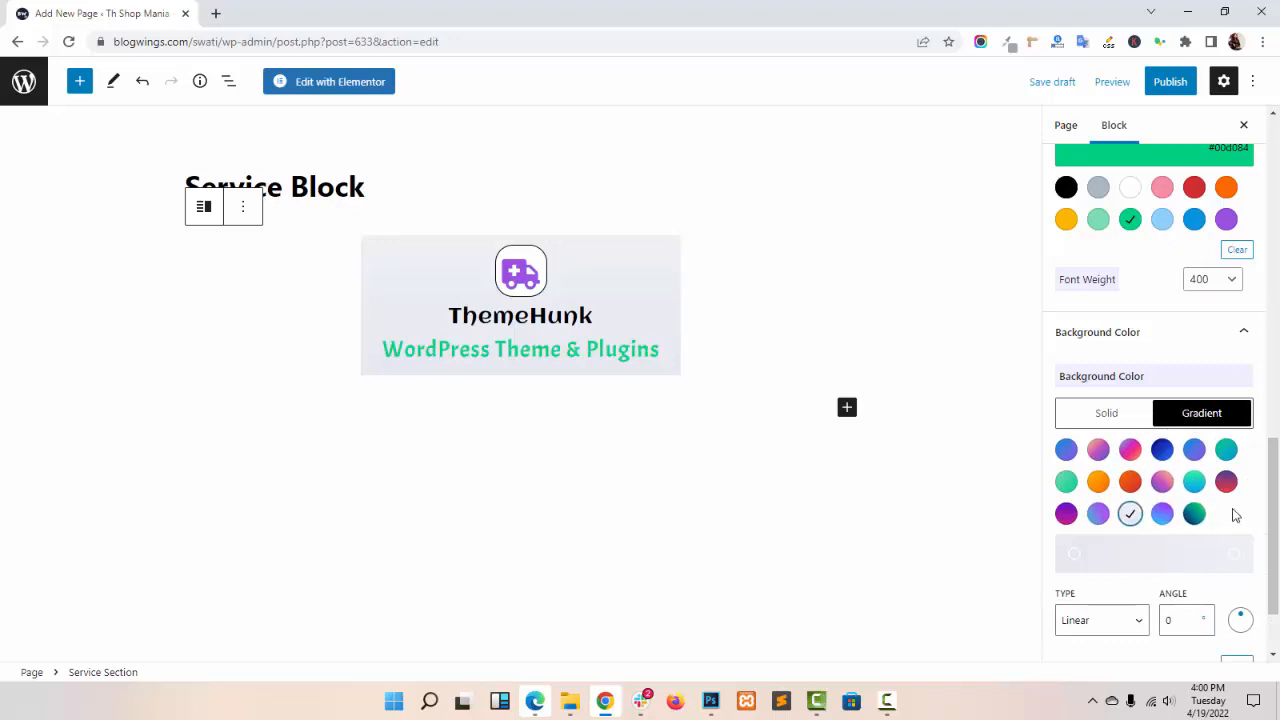
{"action": "scroll", "coordinate": [1233, 514], "scroll_direction": "down", "scroll_amount": 1}
{"action": "left_click", "coordinate": [1135, 518]}
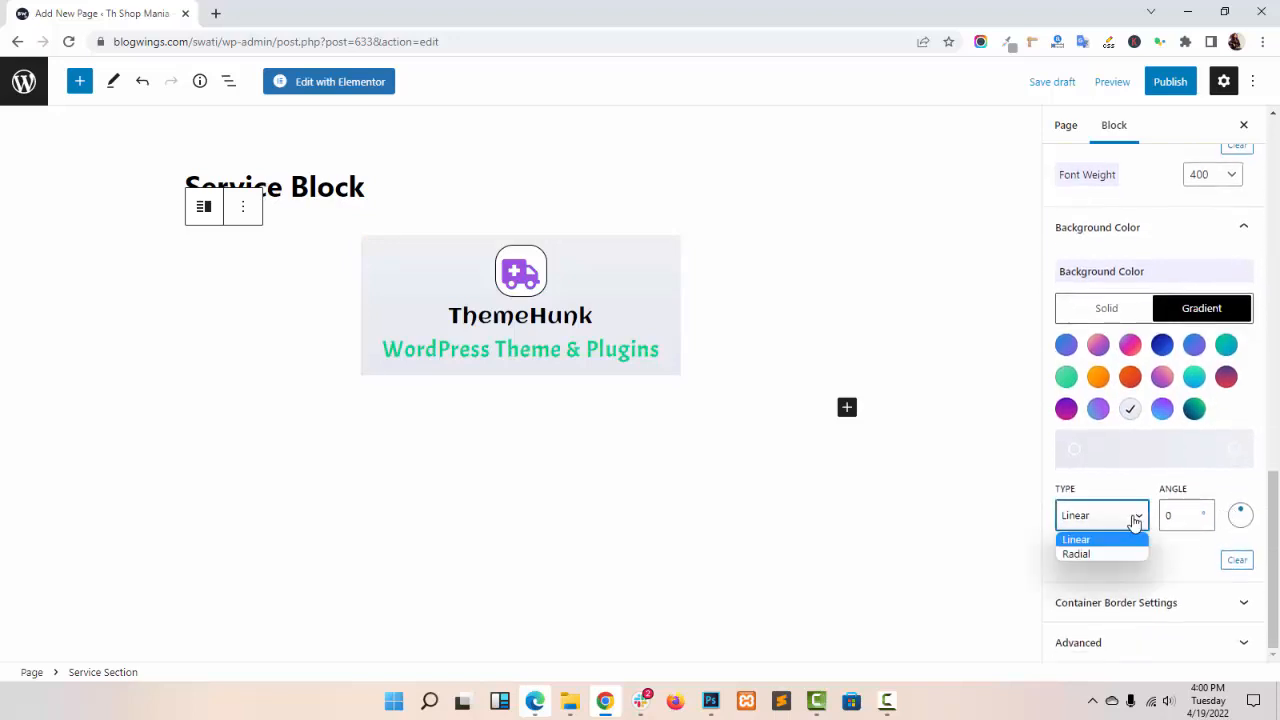
{"action": "left_click", "coordinate": [1135, 518]}
{"action": "left_click", "coordinate": [1135, 518]}
{"action": "left_click", "coordinate": [1118, 556]}
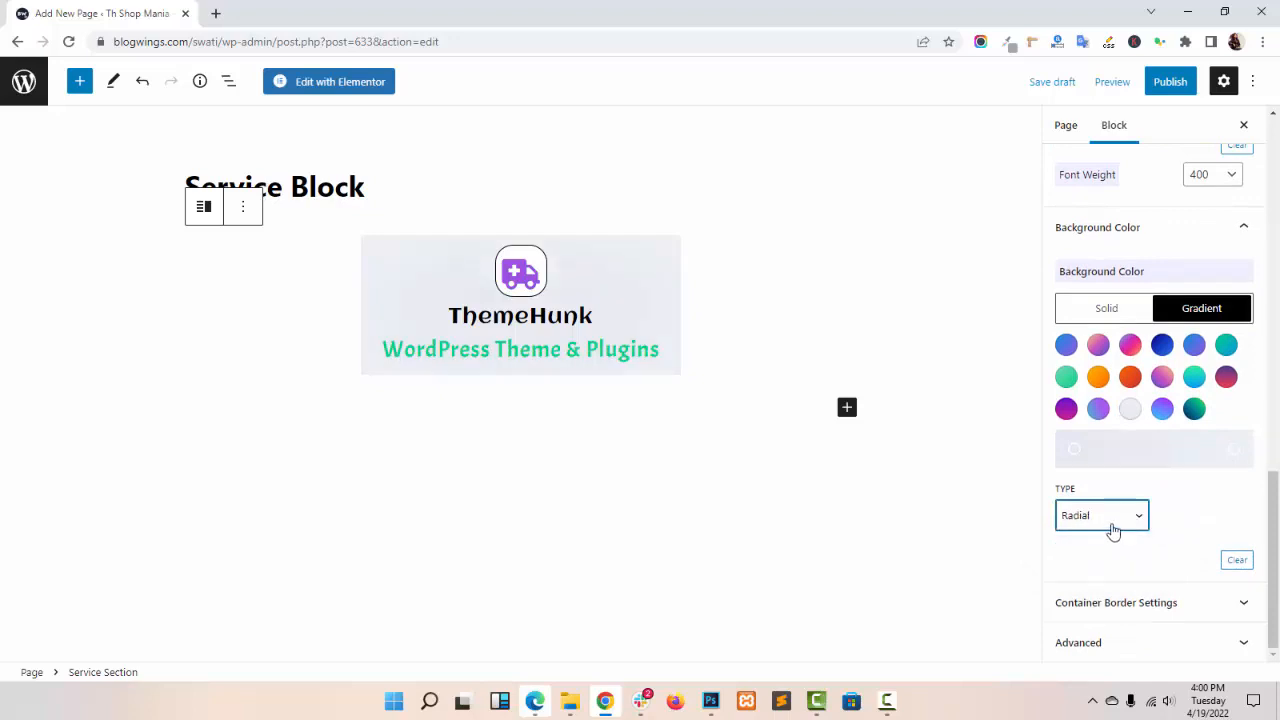
- Set the background gradient's type to Linear and enable the block's container border
{"action": "left_click", "coordinate": [1113, 525]}
{"action": "left_click", "coordinate": [1125, 539]}
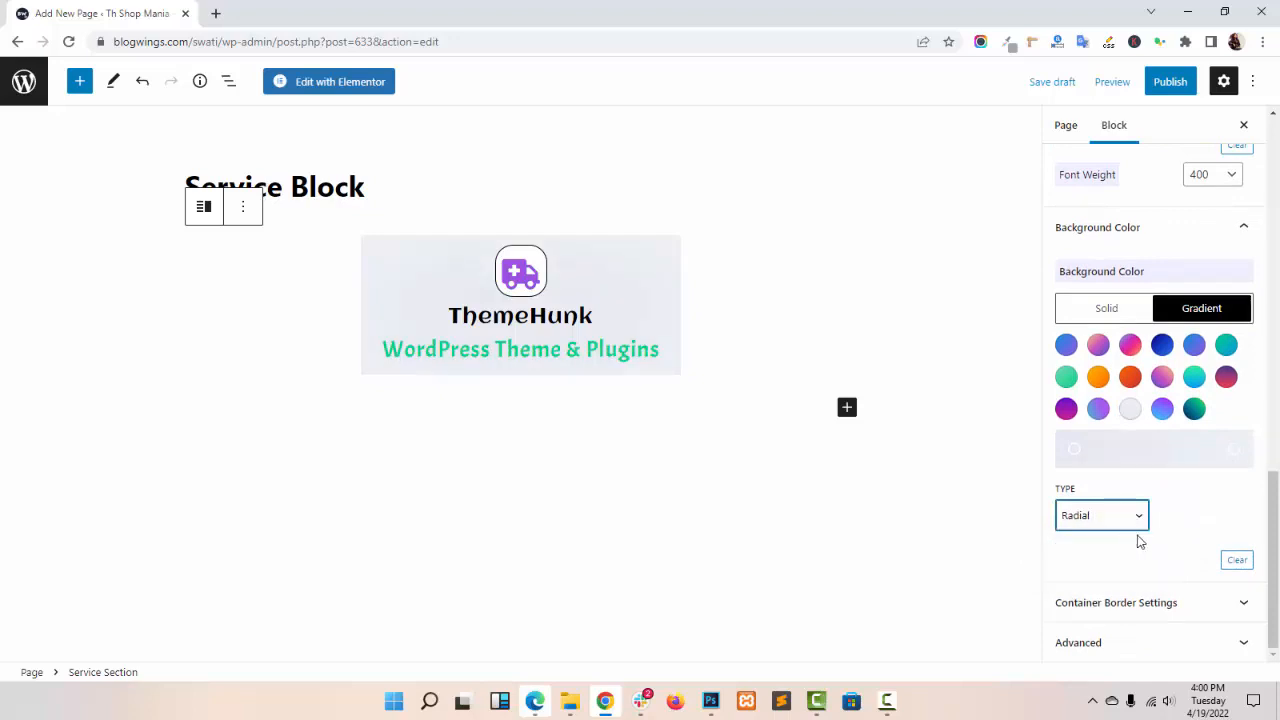
{"action": "left_click", "coordinate": [1157, 602]}
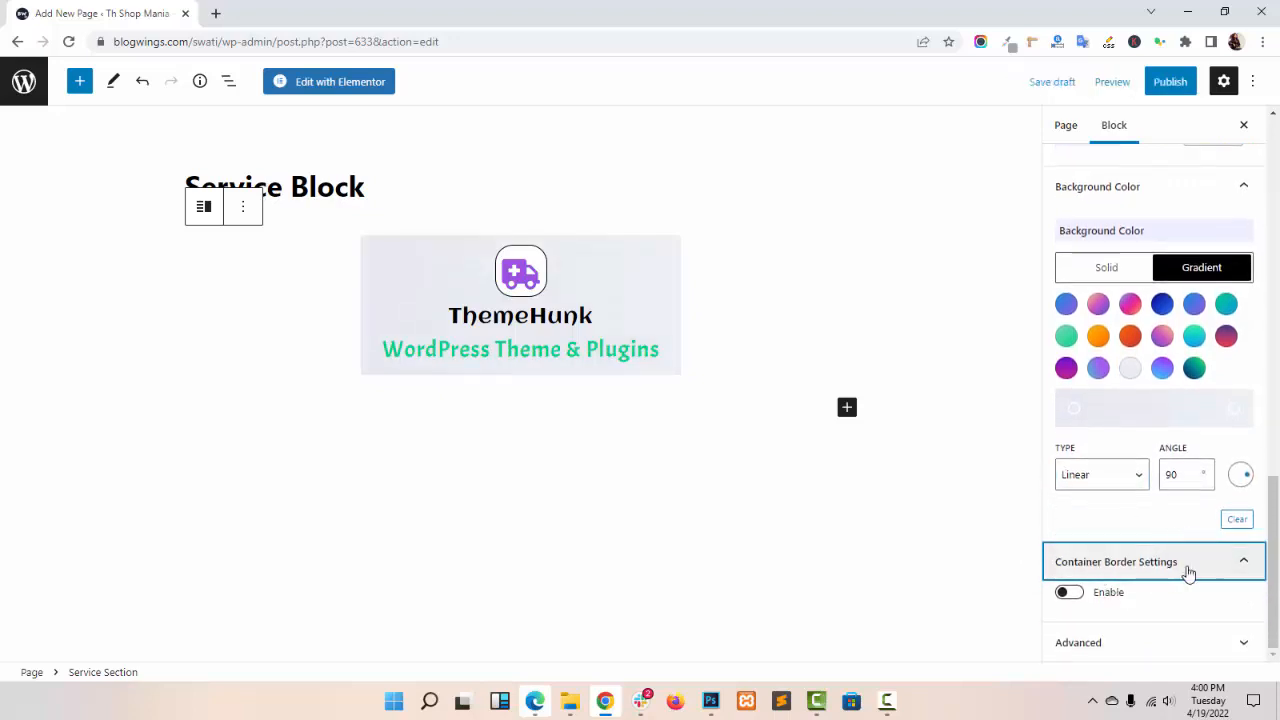
{"action": "left_click", "coordinate": [1068, 593]}
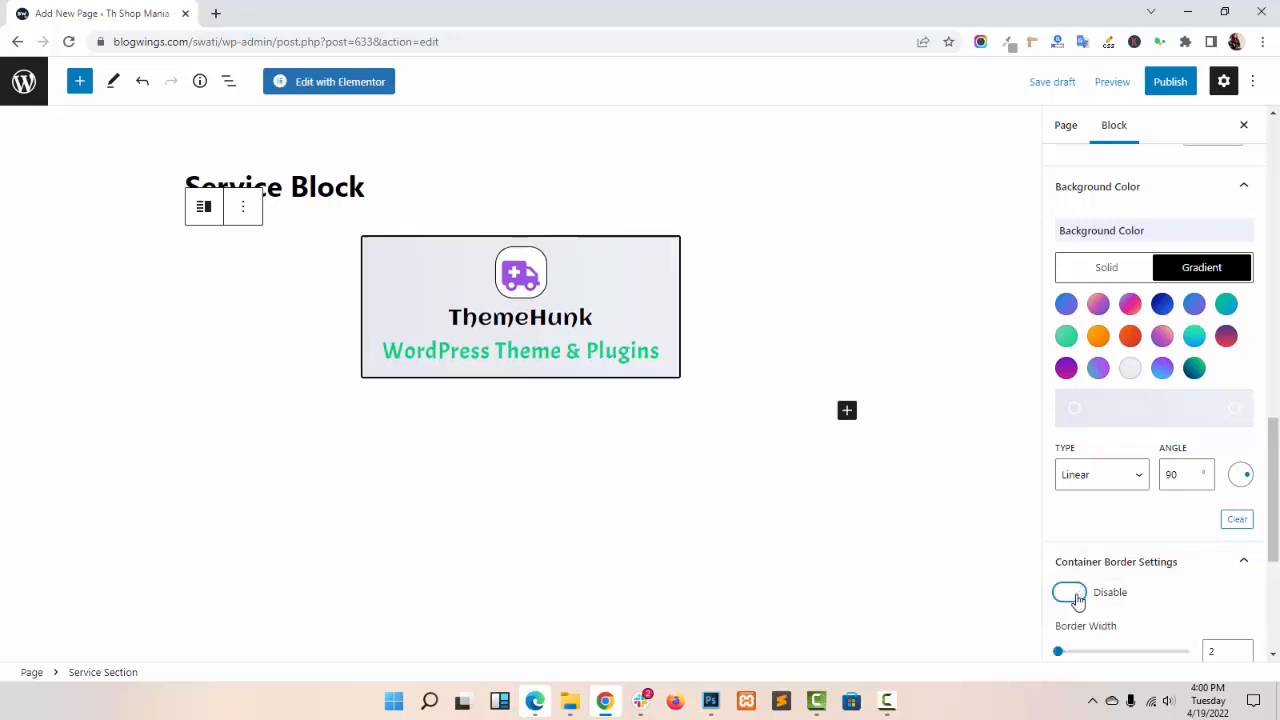
- Style the container border with a width of 6, a radius of 19 and the gray color
{"action": "scroll", "coordinate": [1188, 572], "scroll_direction": "down", "scroll_amount": 3}
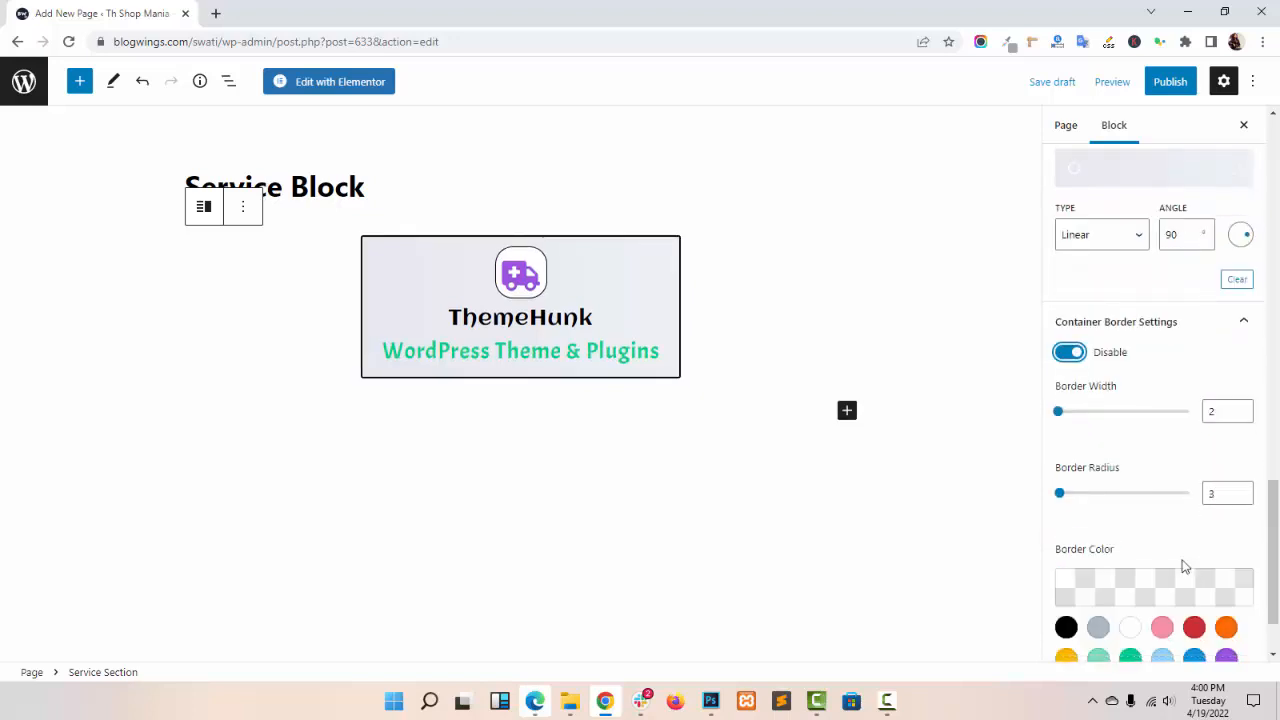
{"action": "left_click_drag", "start_coordinate": [1061, 414], "coordinate": [1065, 417]}
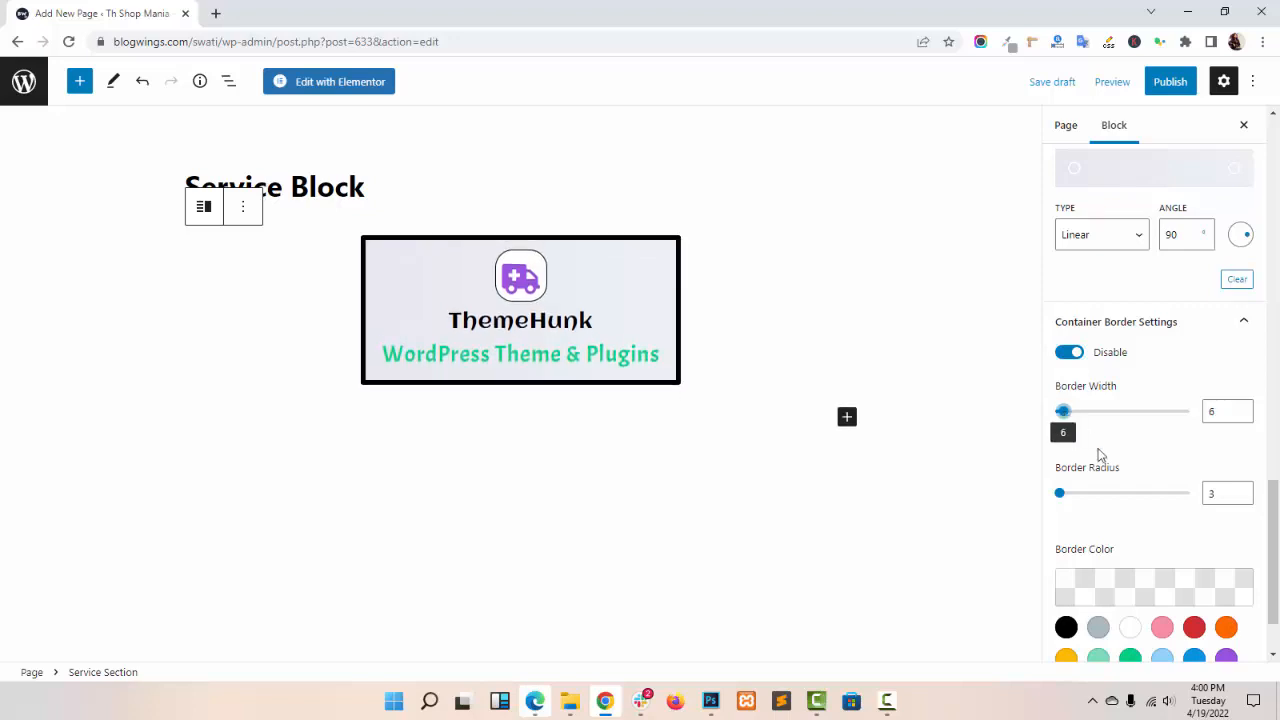
{"action": "scroll", "coordinate": [1122, 489], "scroll_direction": "down", "scroll_amount": 1}
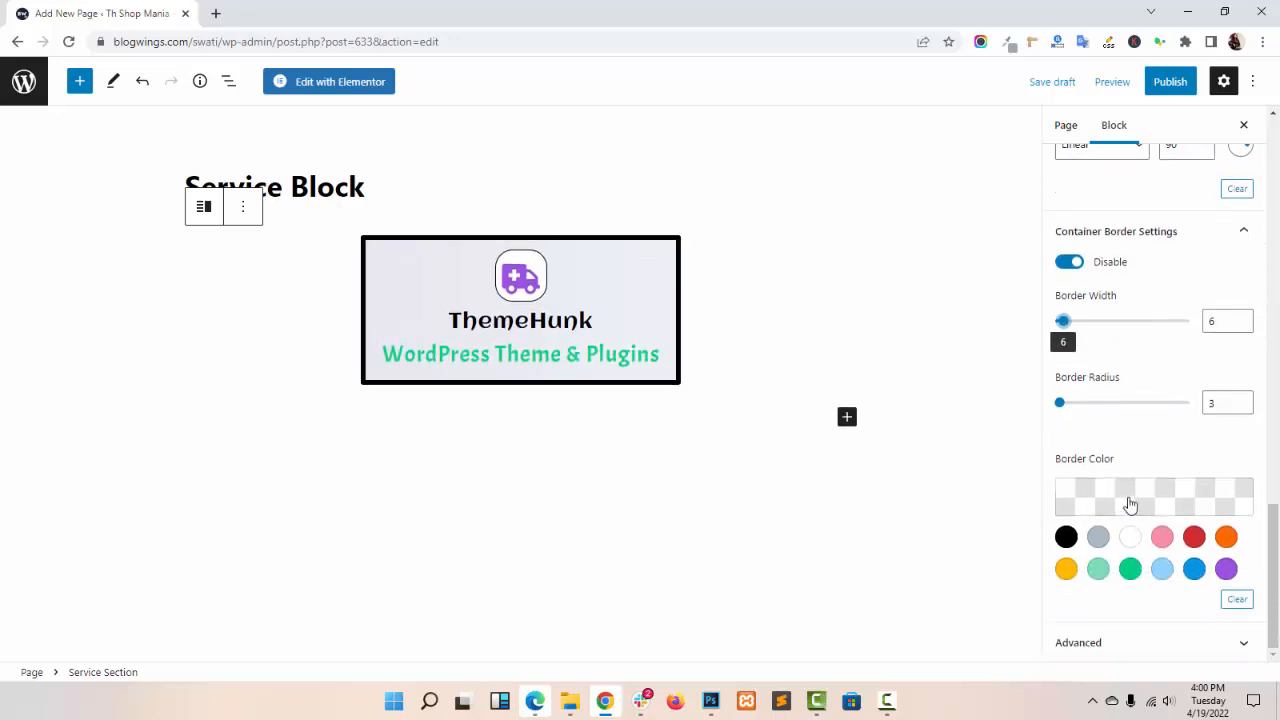
{"action": "left_click_drag", "start_coordinate": [1060, 402], "coordinate": [1081, 402]}
{"action": "left_click", "coordinate": [1098, 537]}
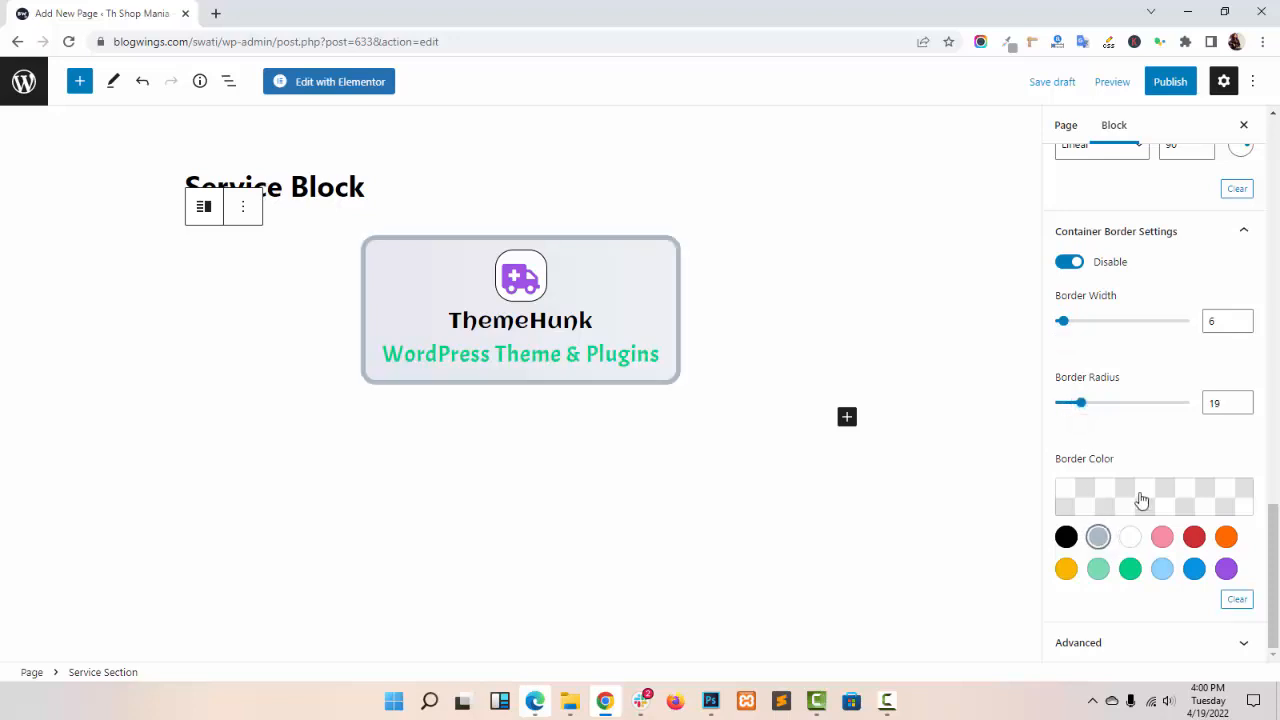
- Look at the block's advanced option for additional CSS classes and return to the image and icon settings
{"action": "left_click", "coordinate": [1149, 642]}
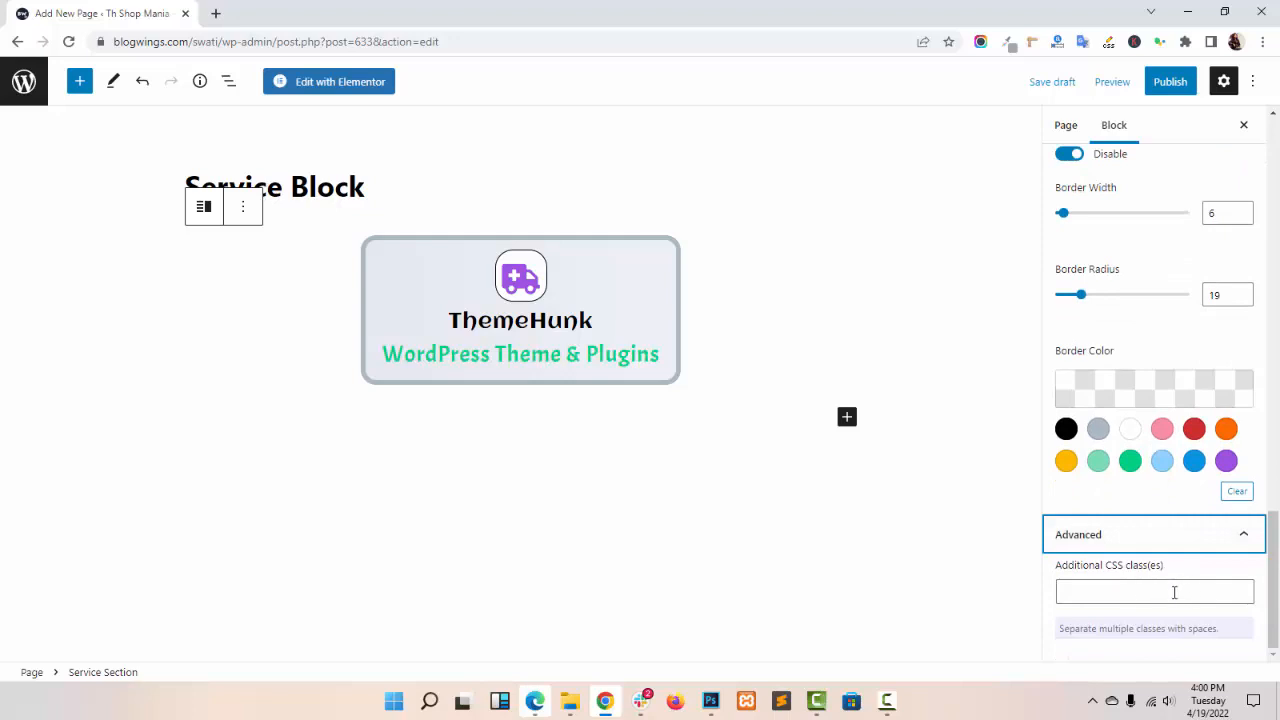
{"action": "scroll", "coordinate": [1191, 582], "scroll_direction": "up", "scroll_amount": 15}
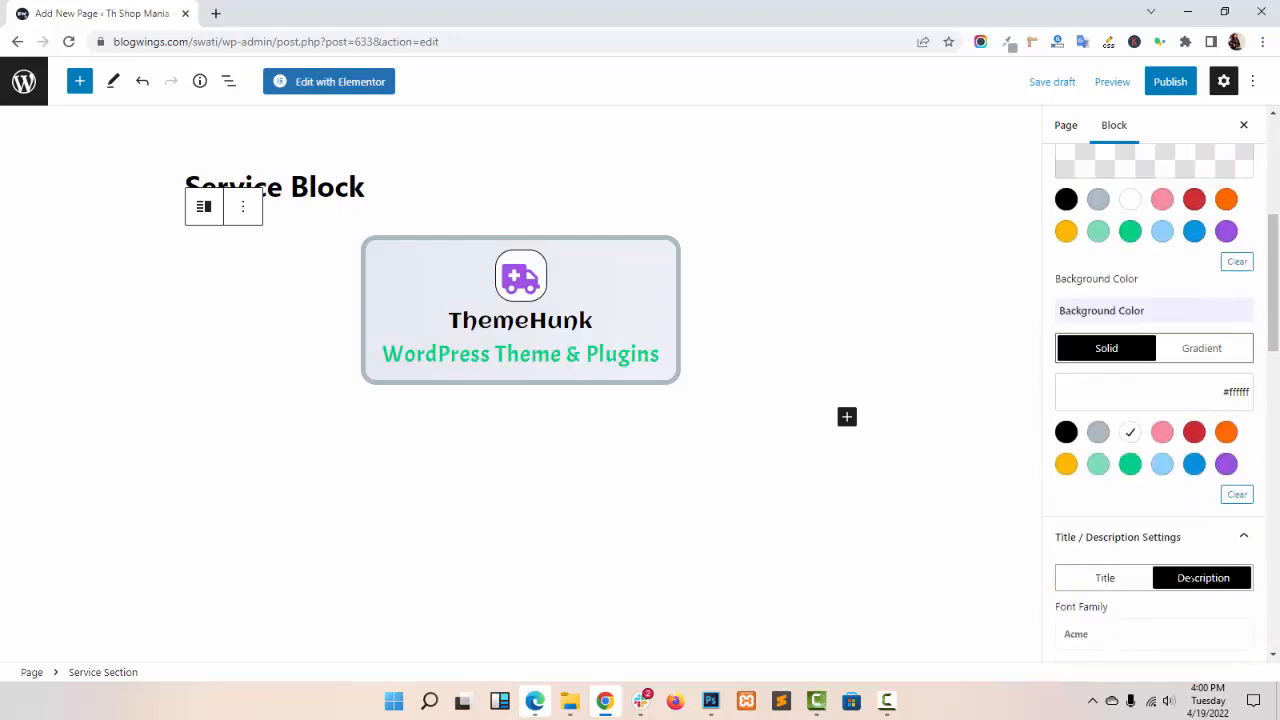
{"action": "scroll", "coordinate": [1191, 582], "scroll_direction": "up", "scroll_amount": 2}
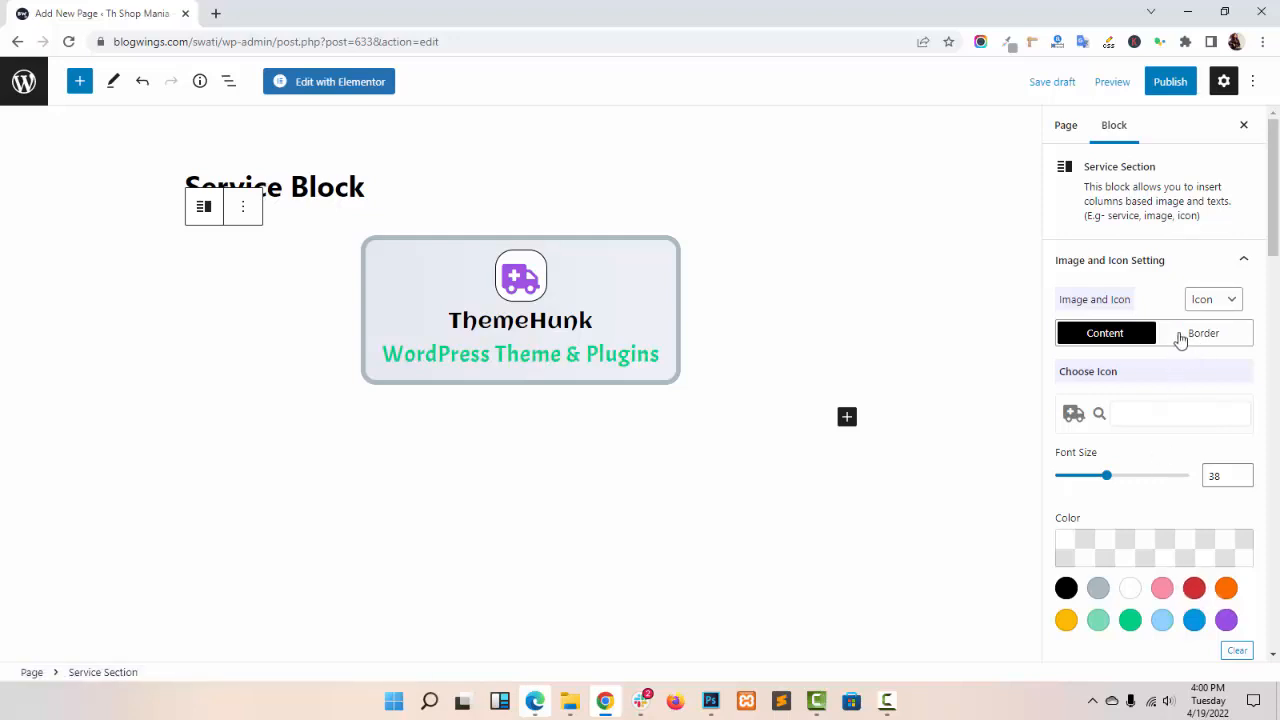
- Publish the "Service Block" page and open the live page
{"action": "left_click", "coordinate": [1164, 88]}
{"action": "left_click", "coordinate": [1116, 86]}
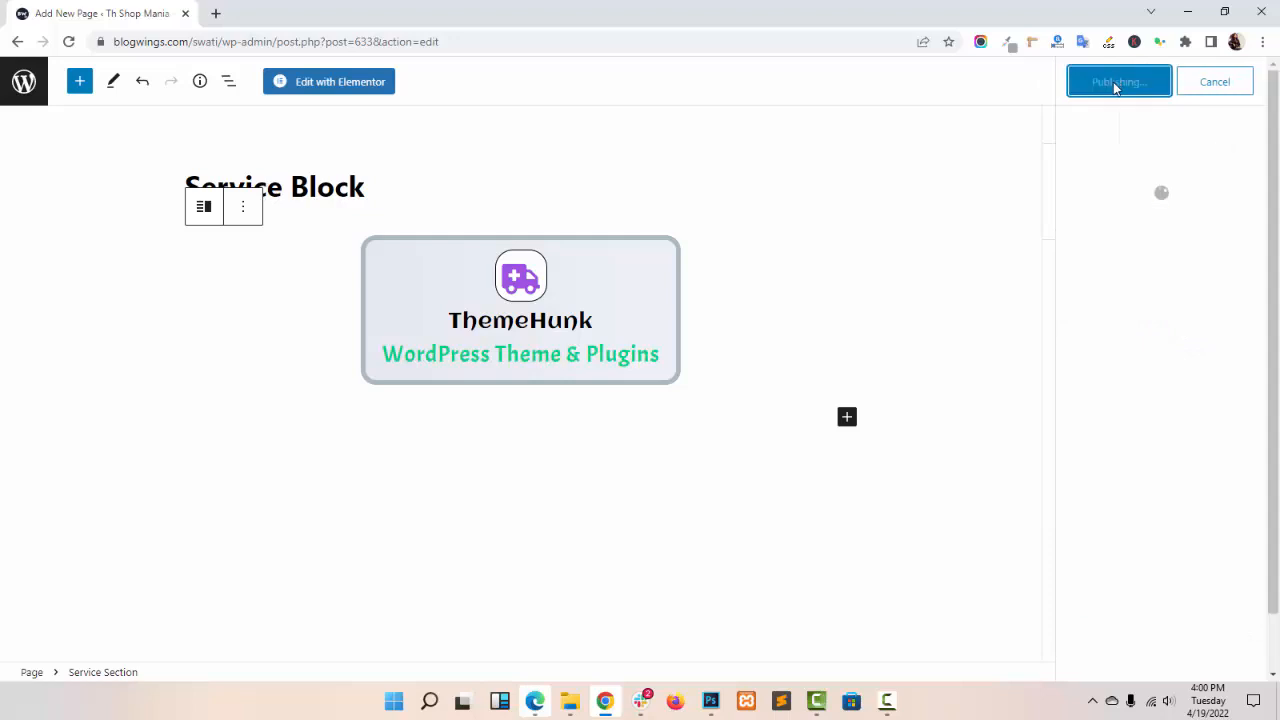
{"action": "left_click", "coordinate": [1121, 279]}
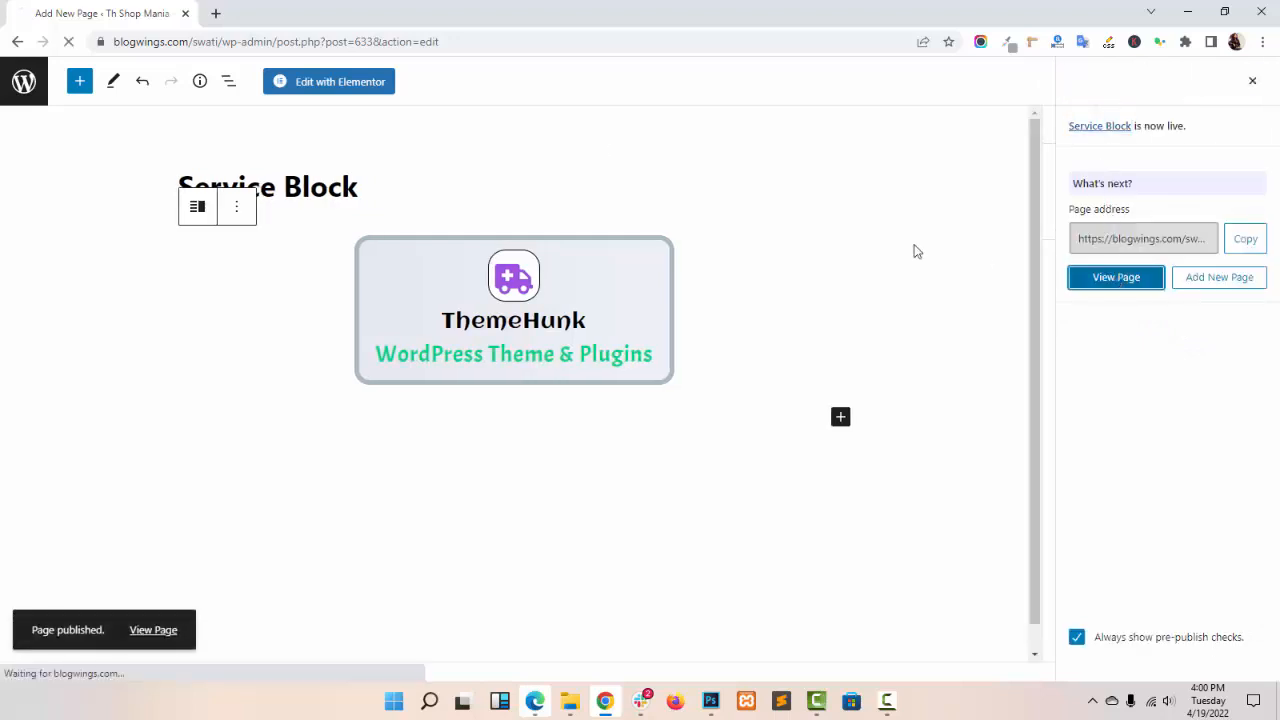